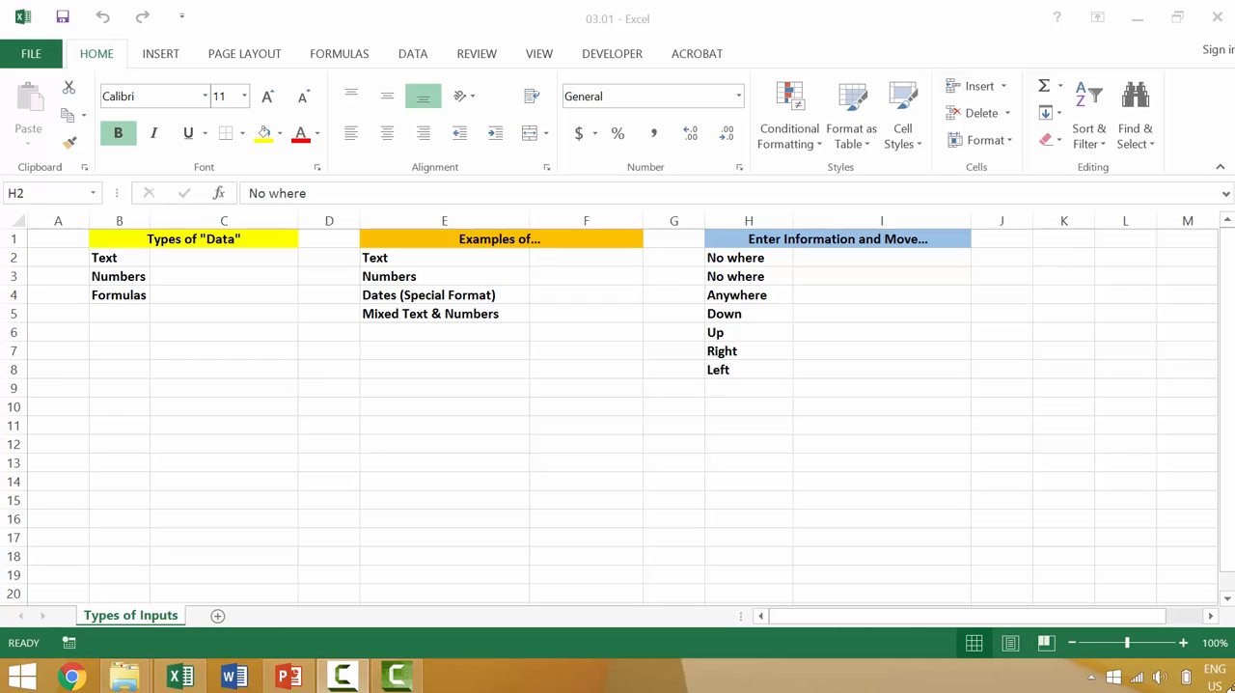
# Enter the word text in C2 beside the Text label and the number 10 in C3 beside Numbers
pyautogui.click(262, 257)
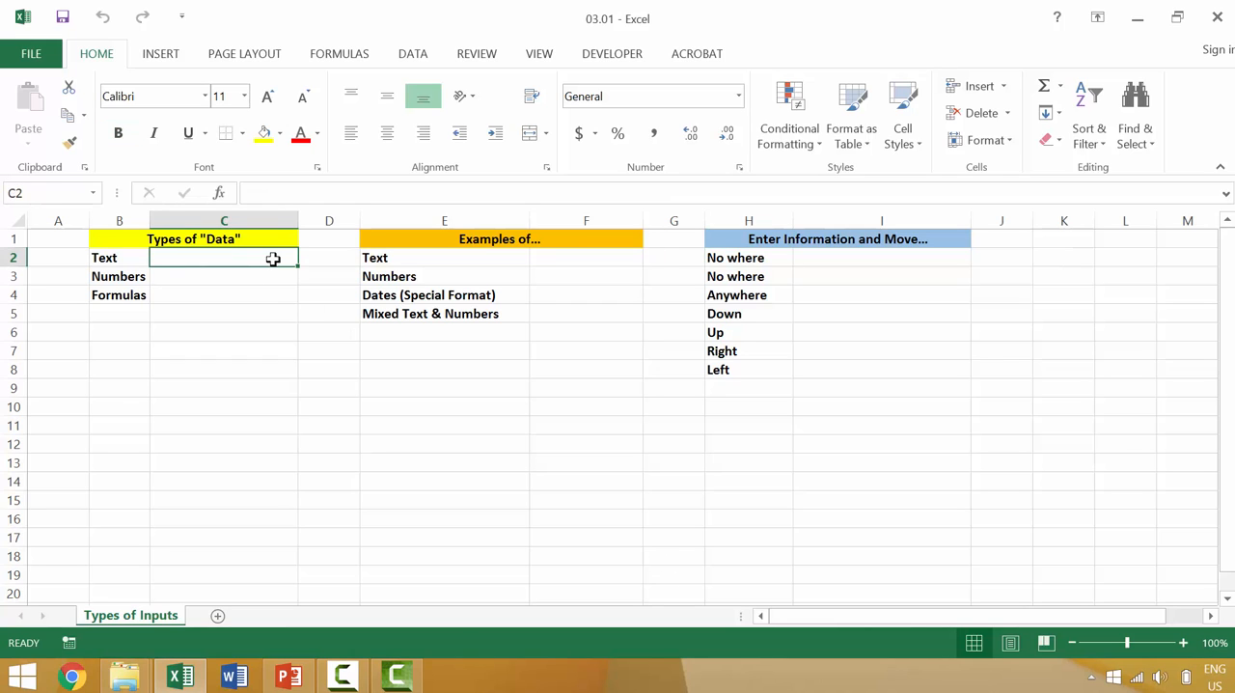
pyautogui.write('text')
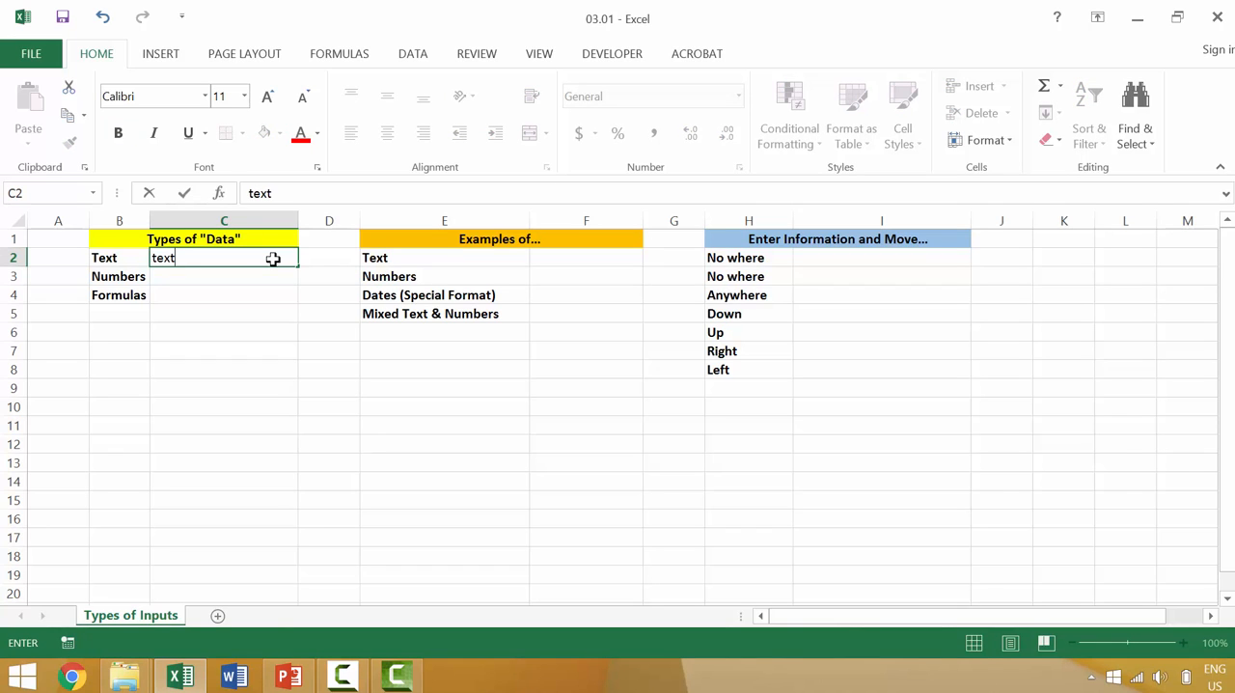
pyautogui.press('Return')
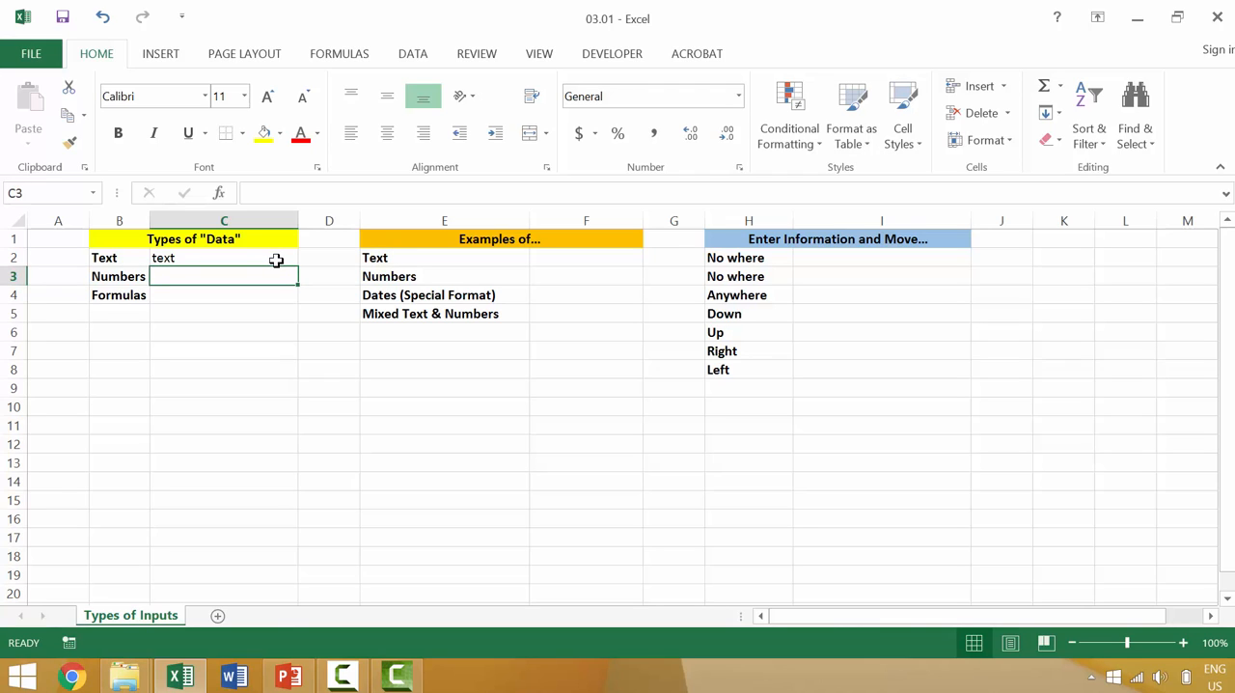
pyautogui.click(179, 256)
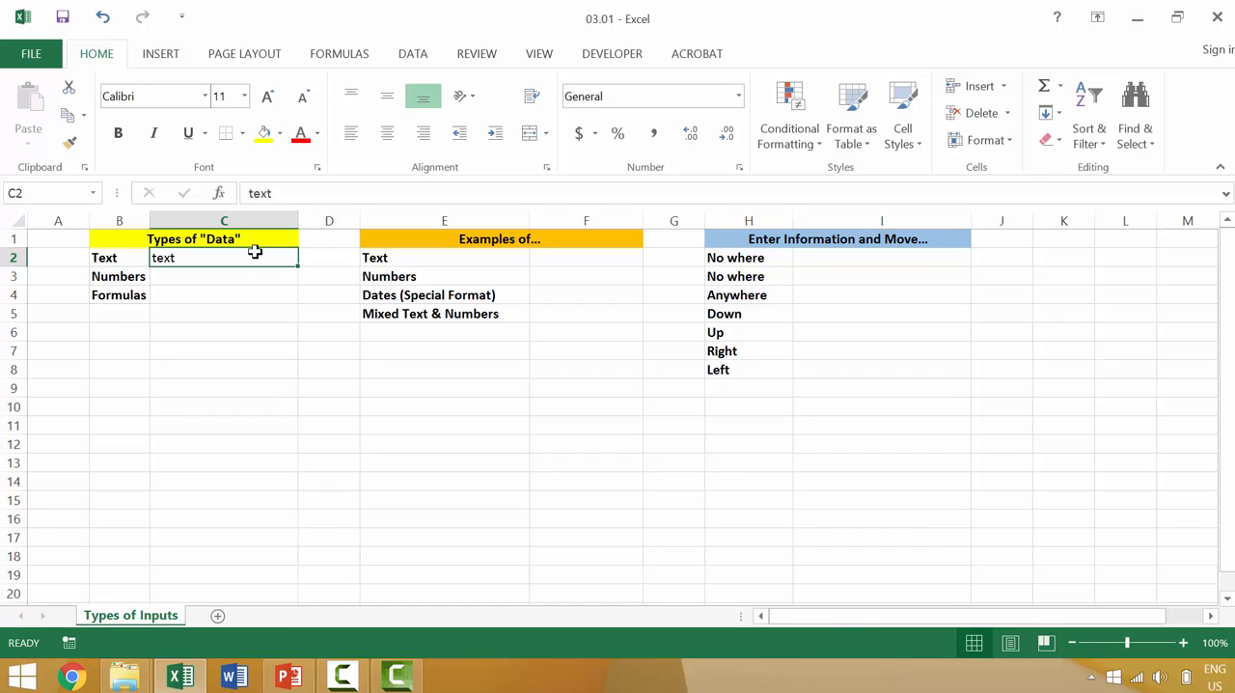
pyautogui.click(241, 276)
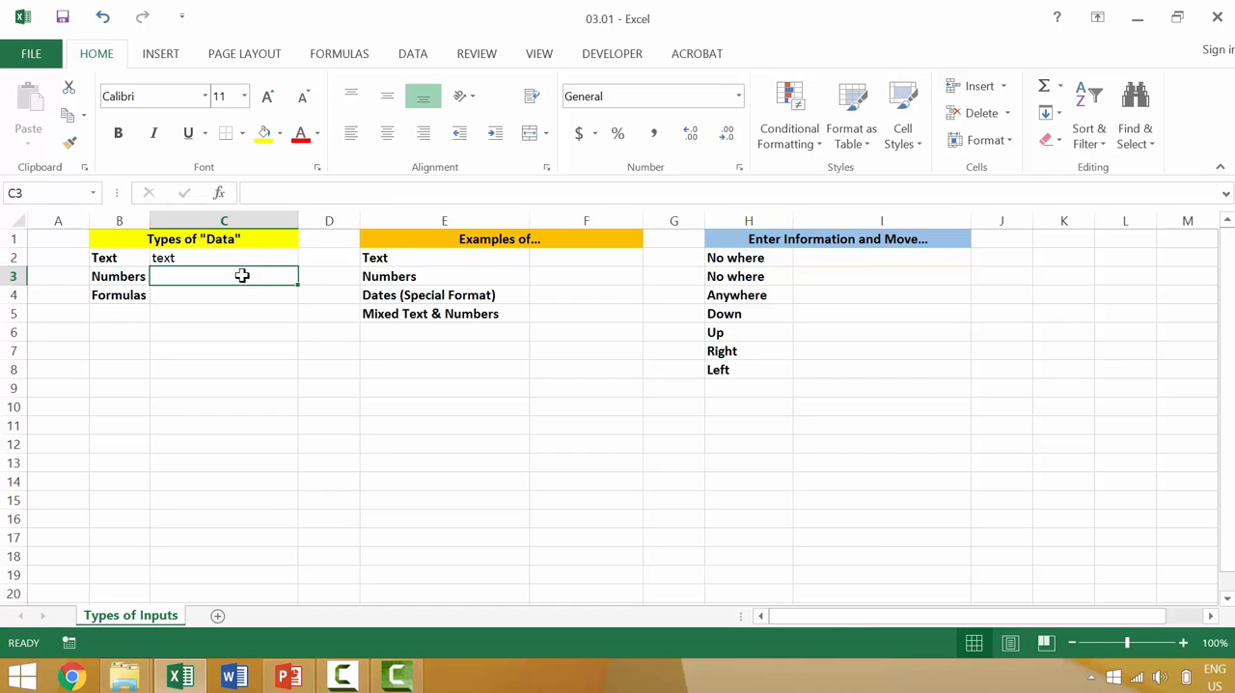
pyautogui.write('10')
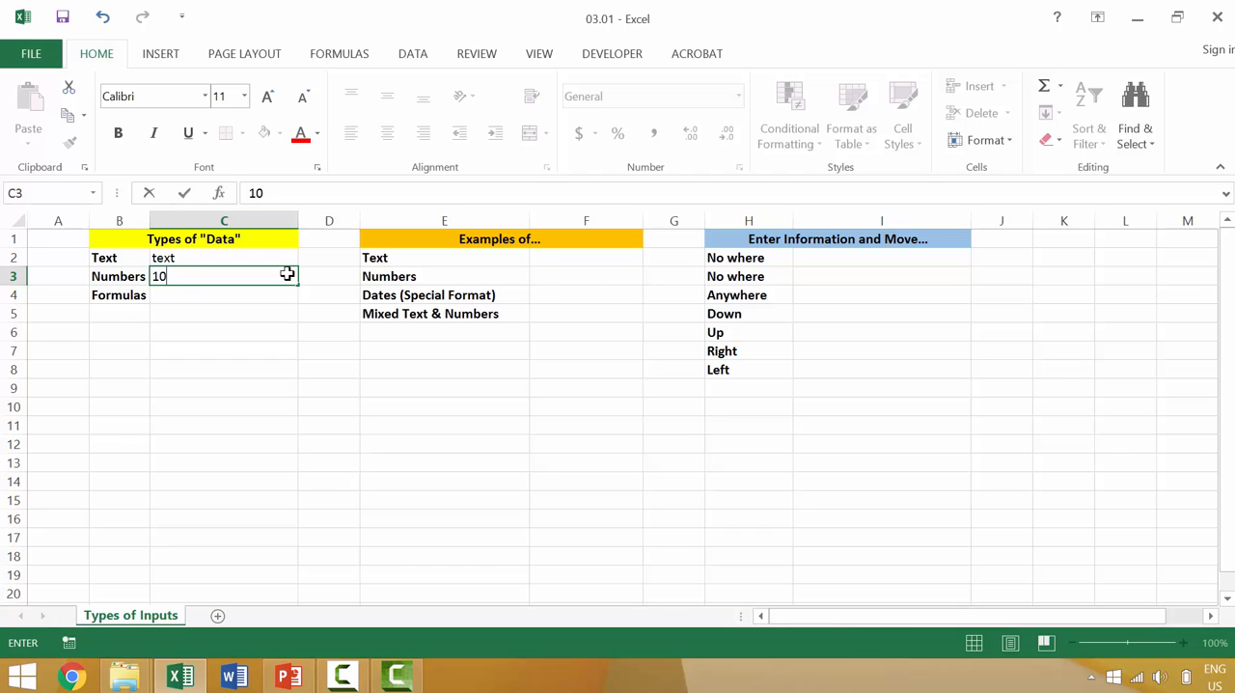
pyautogui.press('Return')
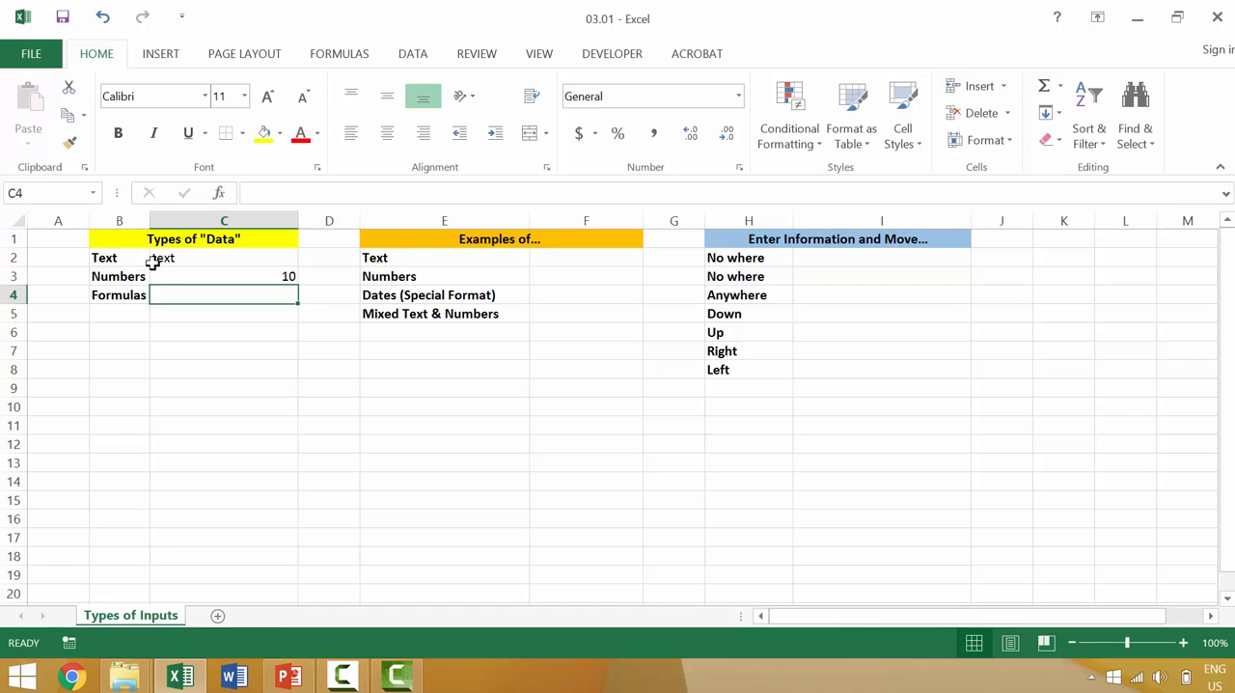
# Enter the formula =10+10 in C4 beside Formulas and check its underlying expression
pyautogui.doubleClick(270, 294)
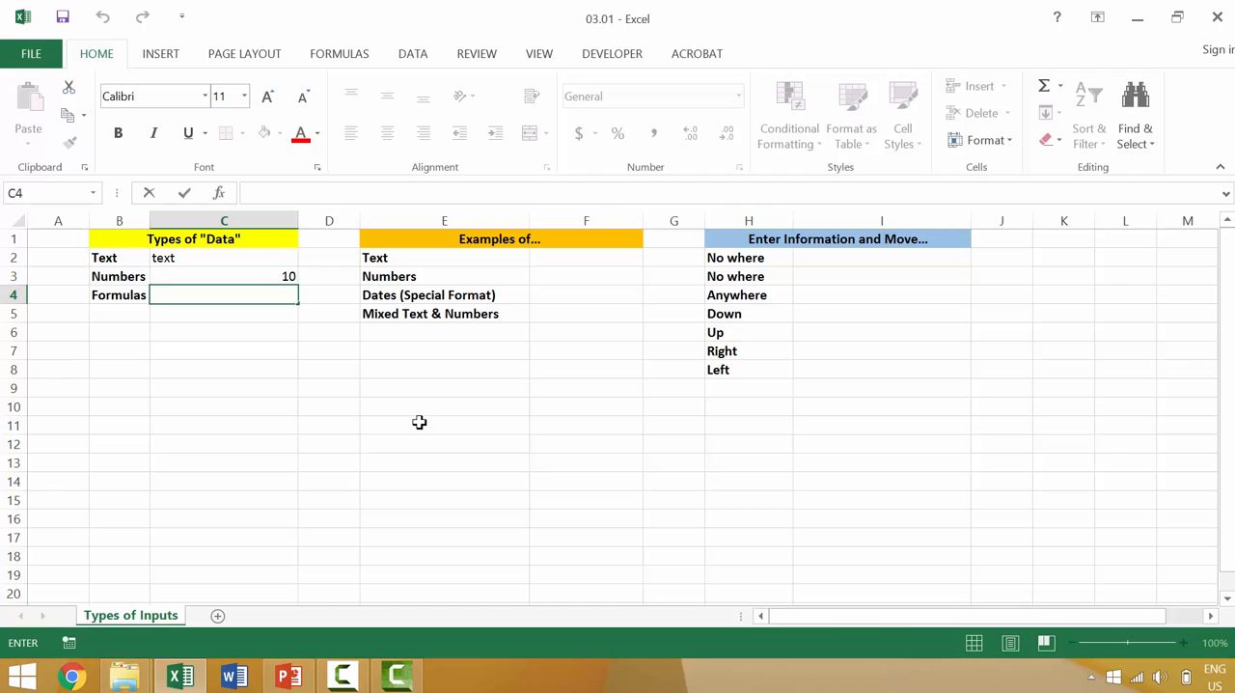
pyautogui.write('=')
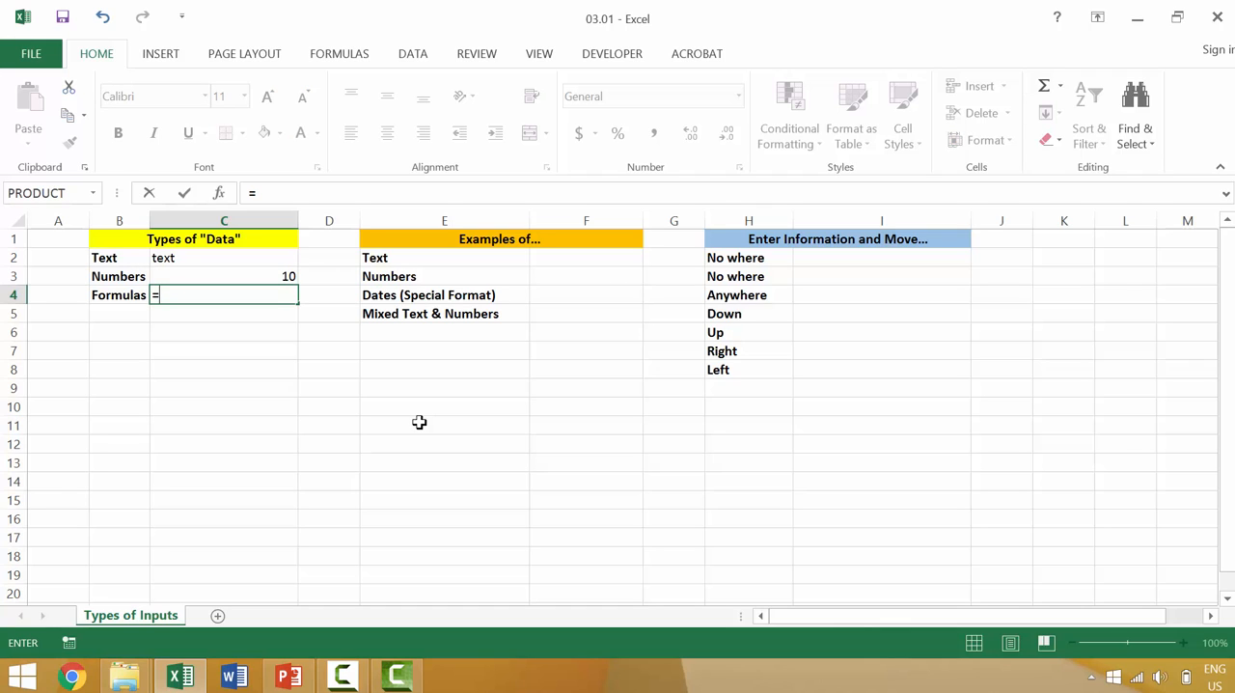
pyautogui.write('10+10')
pyautogui.press('Return')
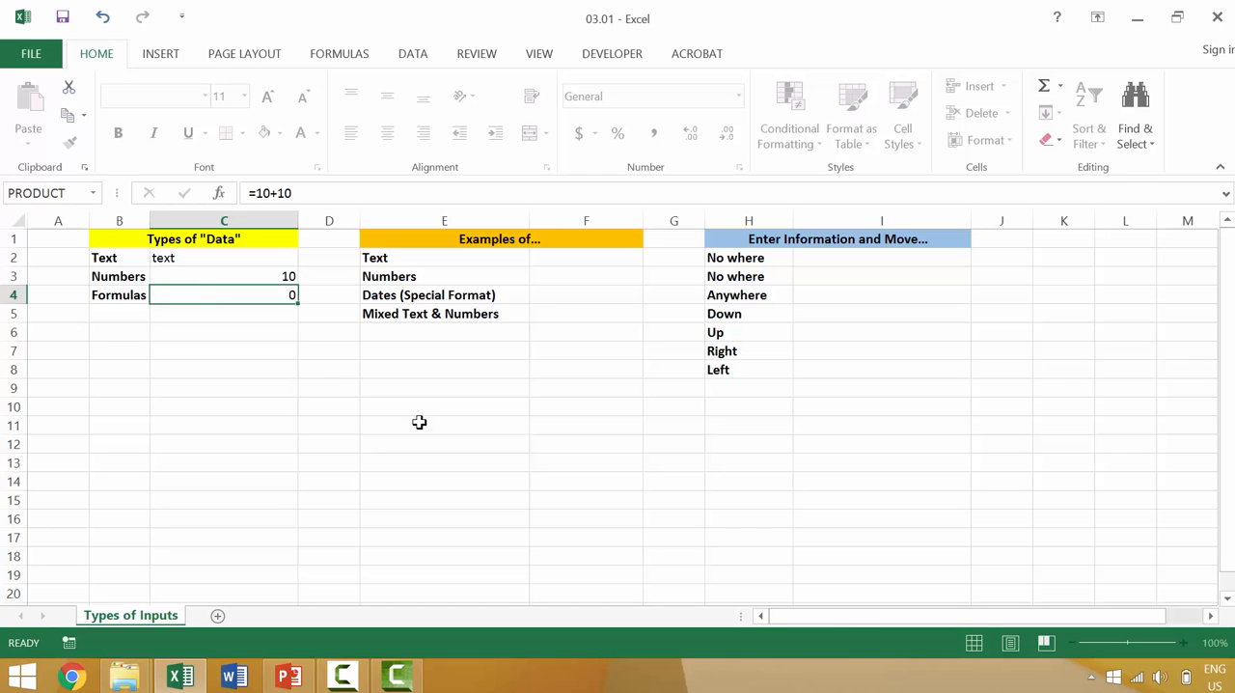
pyautogui.click(276, 295)
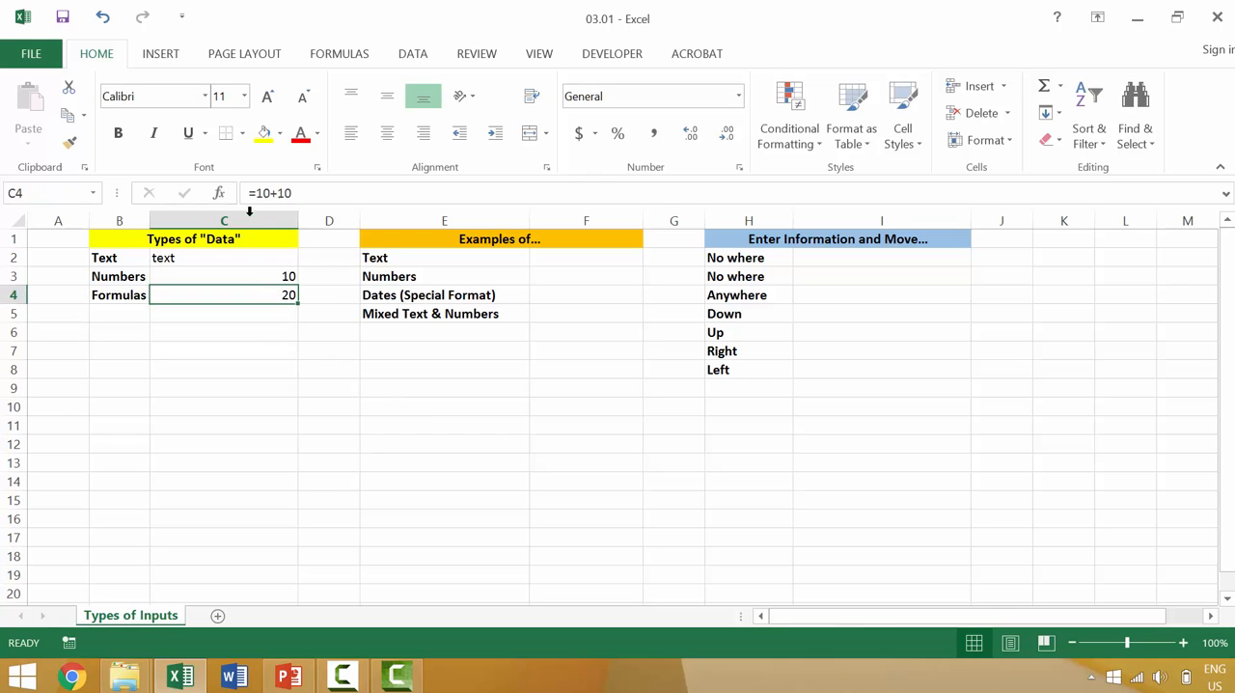
pyautogui.click(288, 194)
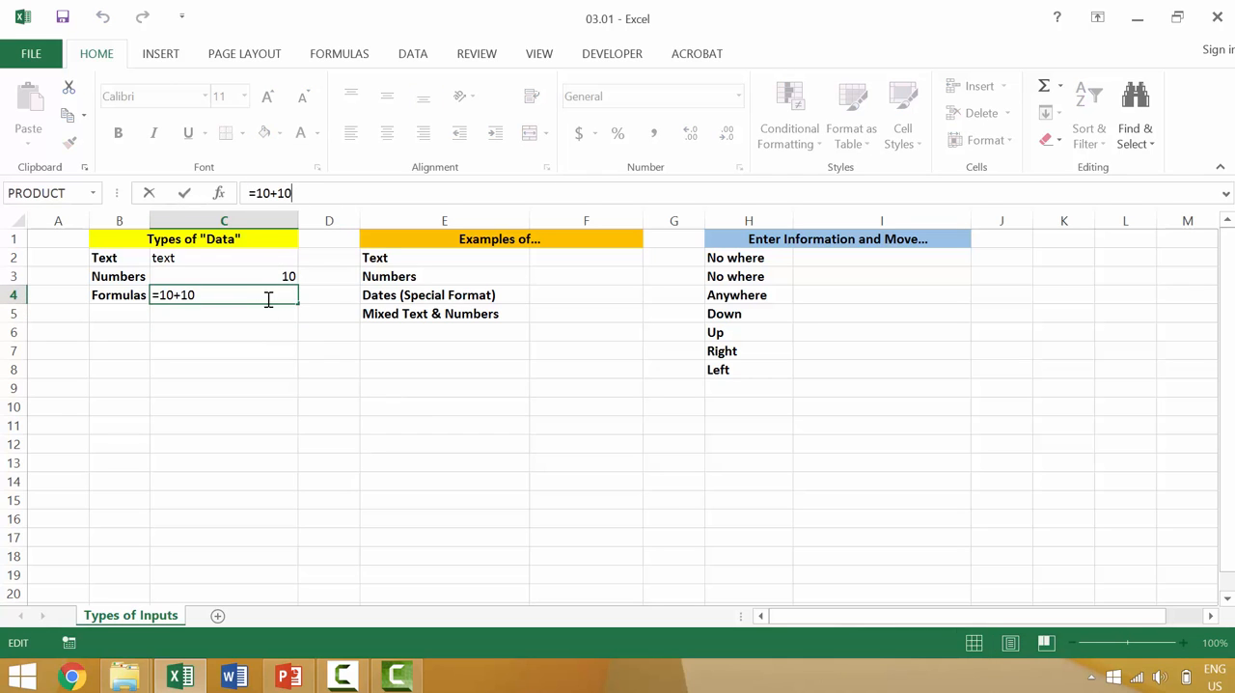
pyautogui.click(265, 361)
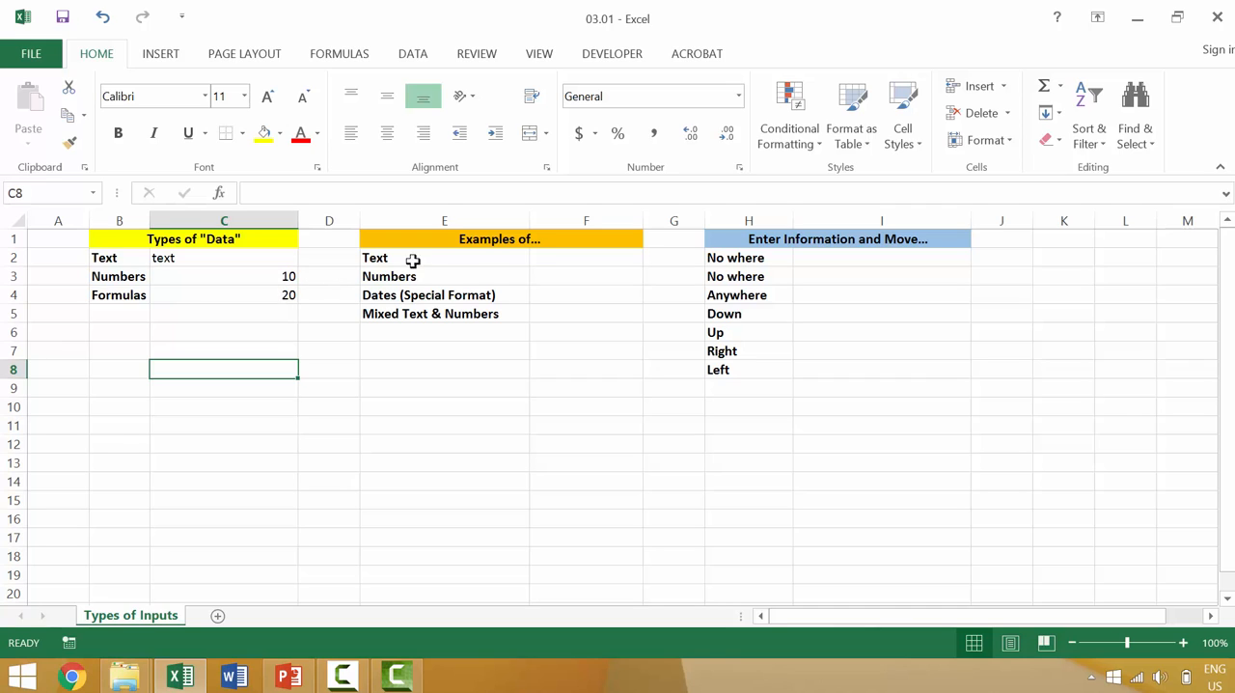
# Fill the first two examples with the word text in F2 and the number 10 in F3
pyautogui.click(548, 256)
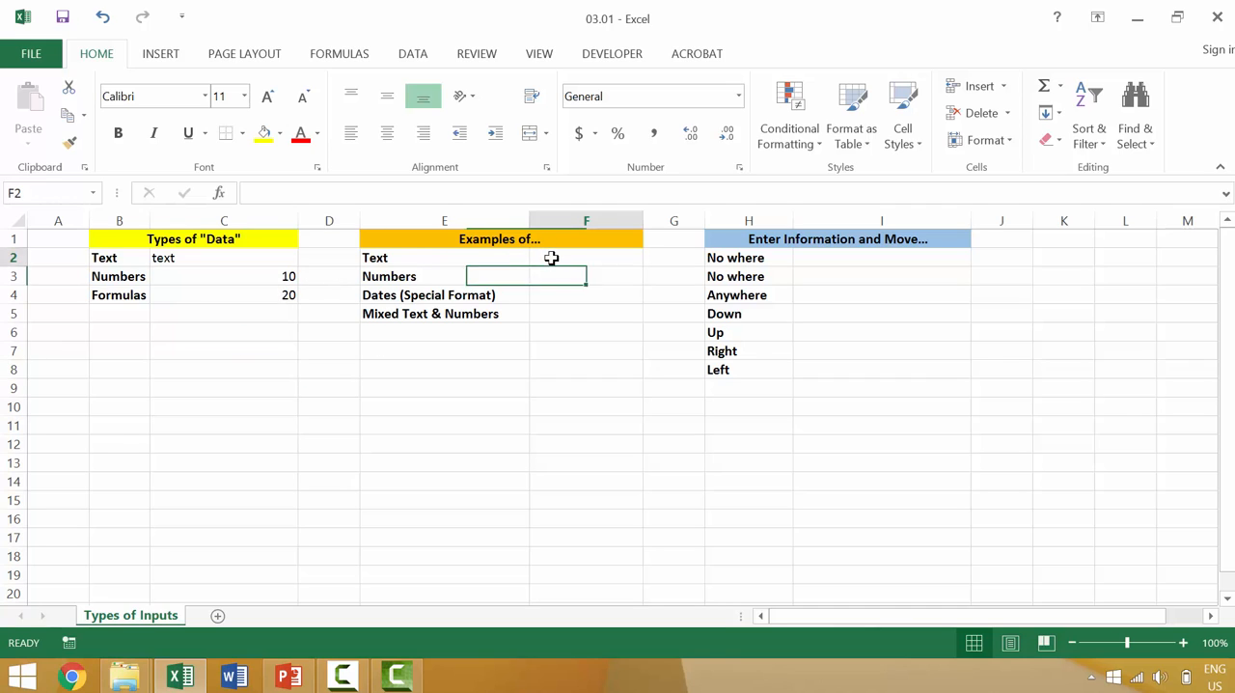
pyautogui.write('te')
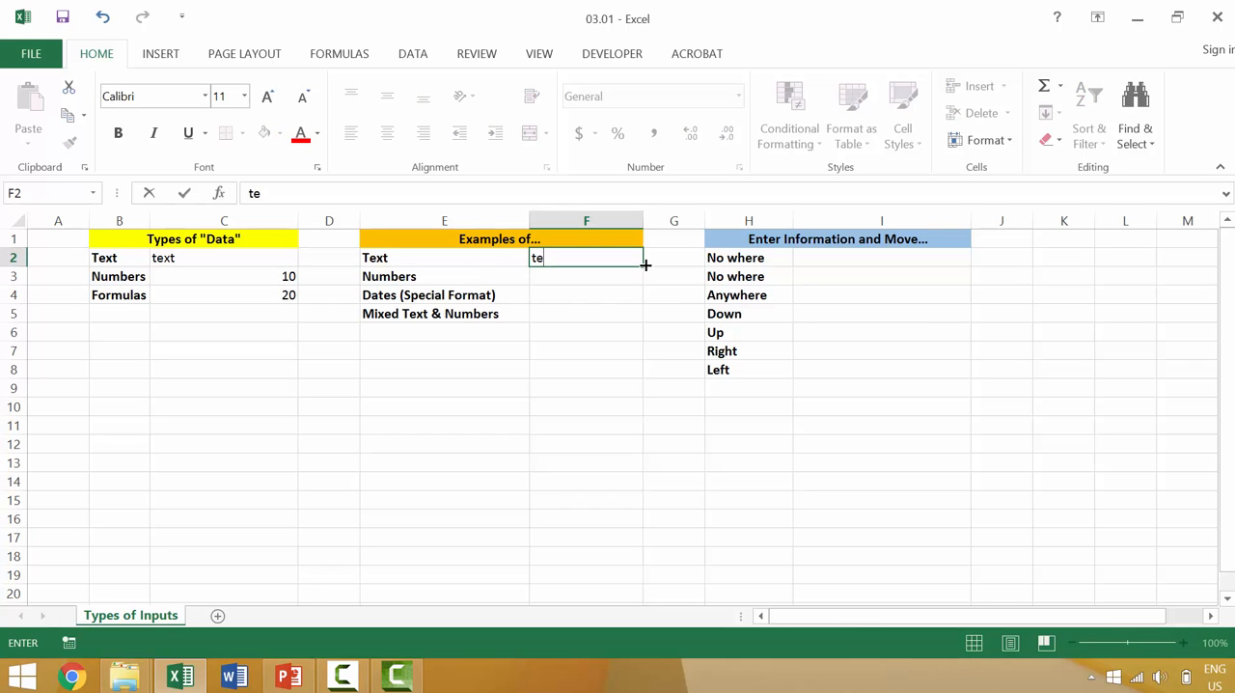
pyautogui.write('xt')
pyautogui.press('Return')
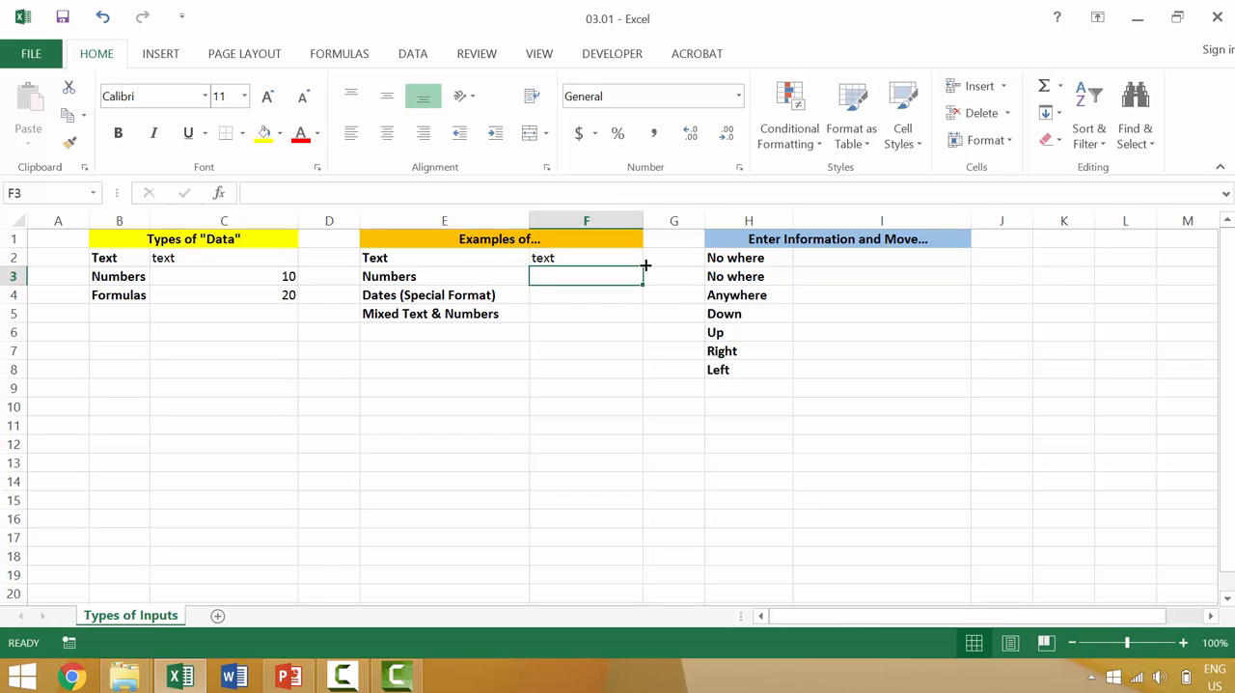
pyautogui.write('10')
pyautogui.press('Return')
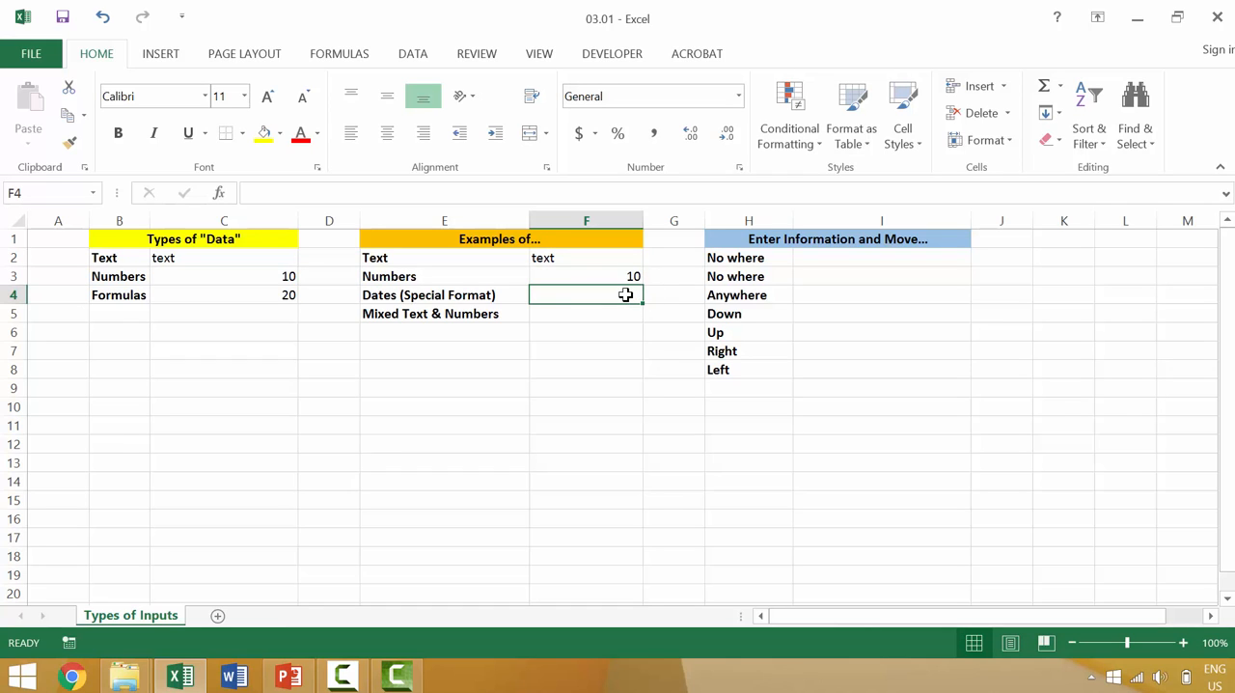
# Enter the date 10-10-10 in F4 beside Dates (Special Format) and check how it is stored
pyautogui.write('10-')
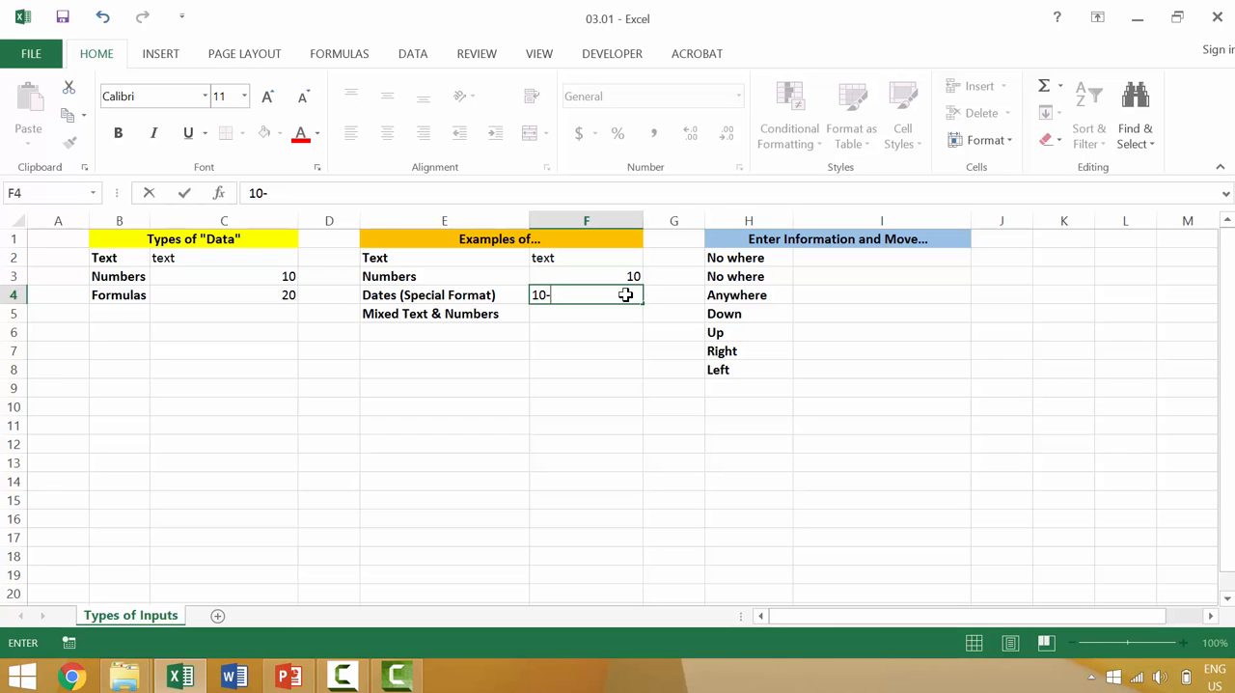
pyautogui.write('10-10')
pyautogui.press('Return')
pyautogui.click(618, 295)
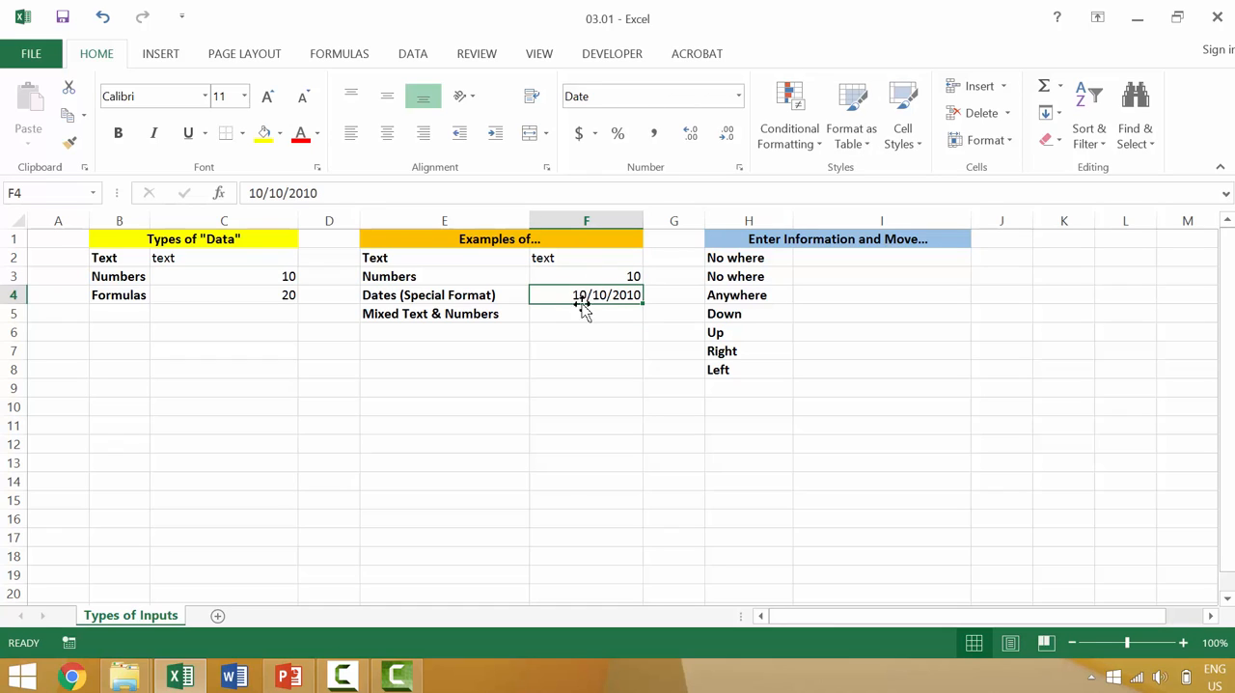
pyautogui.click(634, 312)
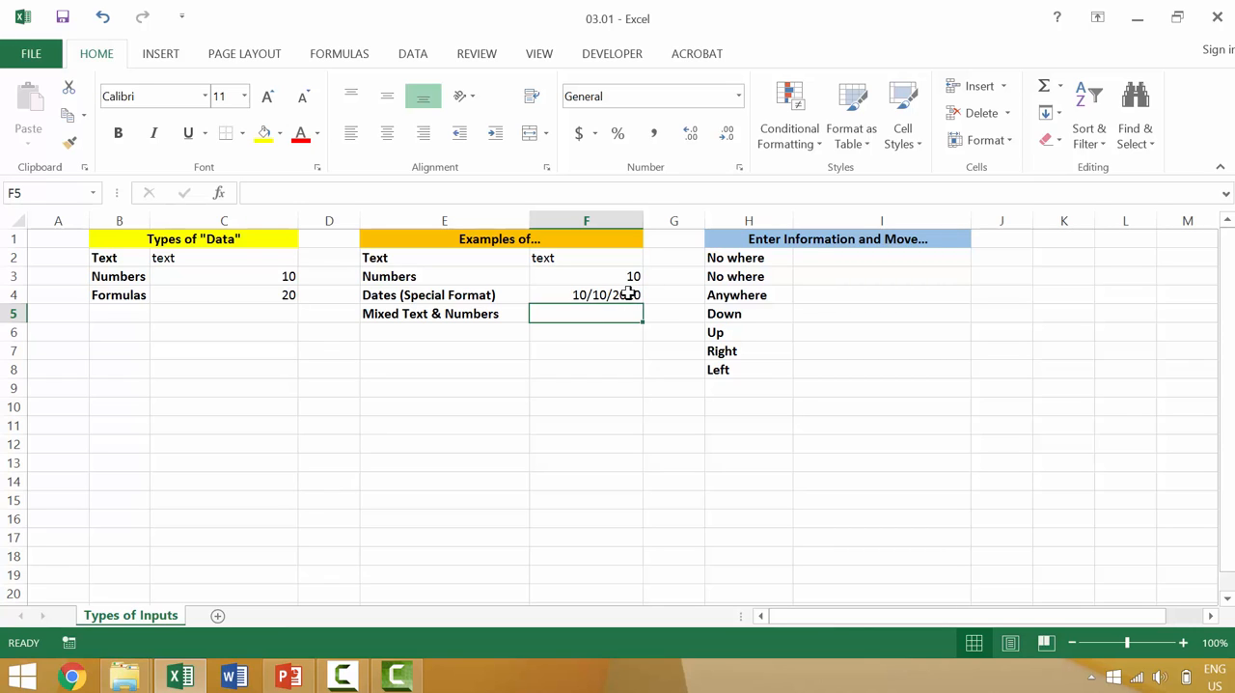
pyautogui.click(628, 294)
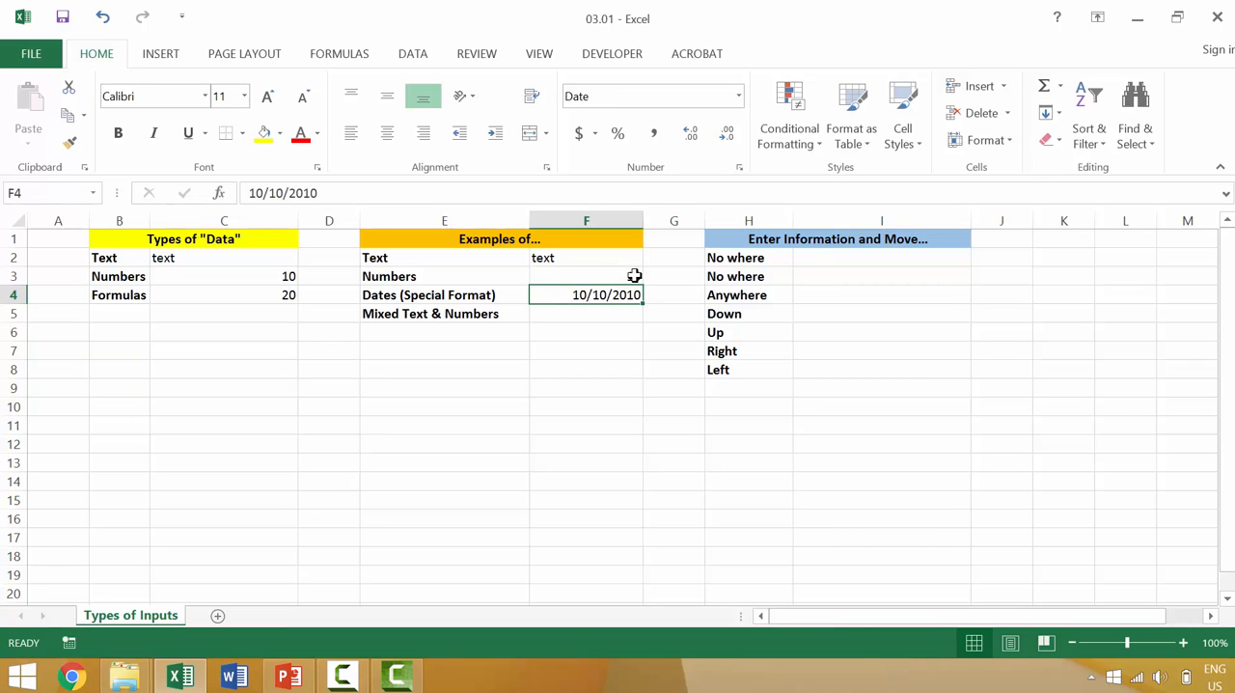
# Apply the Currency number format to the number in F3 and compare it with the date cell's format
pyautogui.click(634, 276)
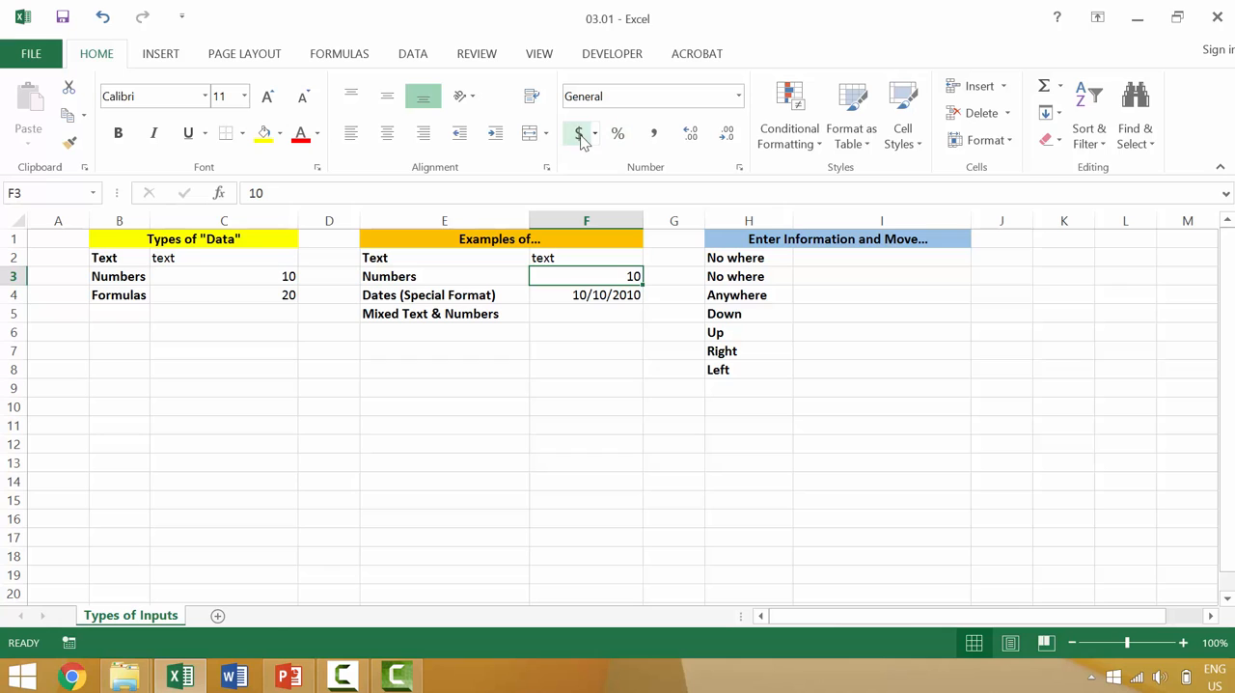
pyautogui.click(739, 96)
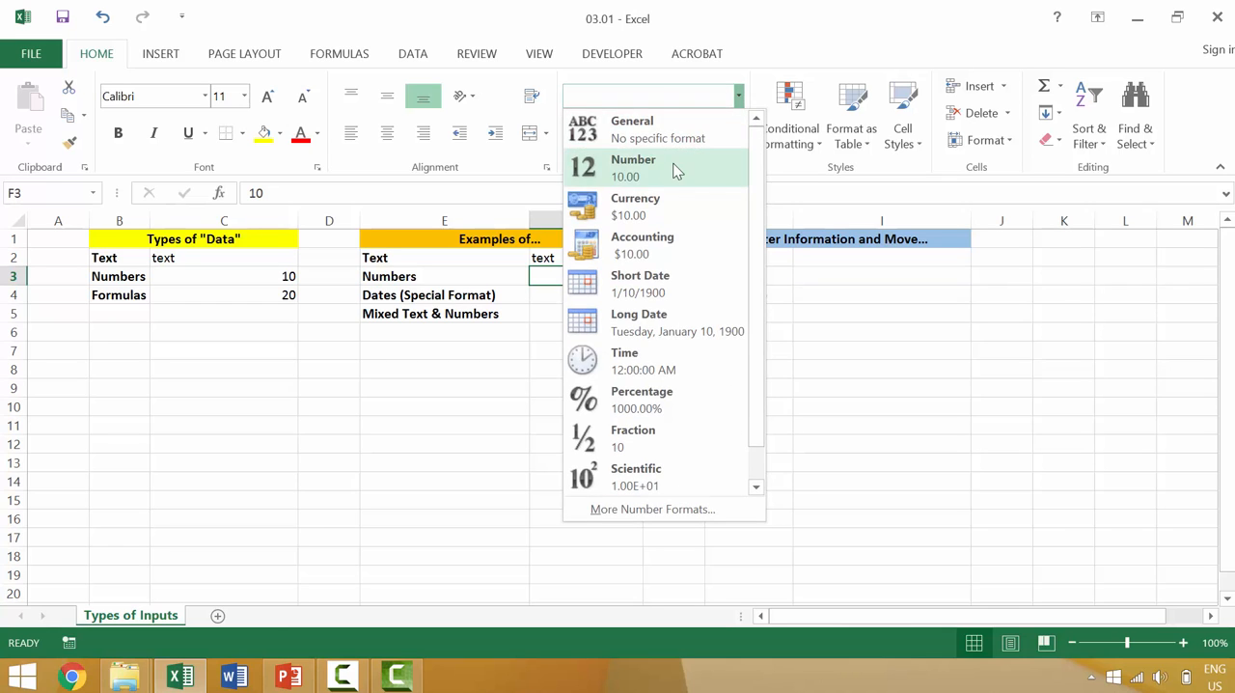
pyautogui.click(675, 169)
pyautogui.click(738, 97)
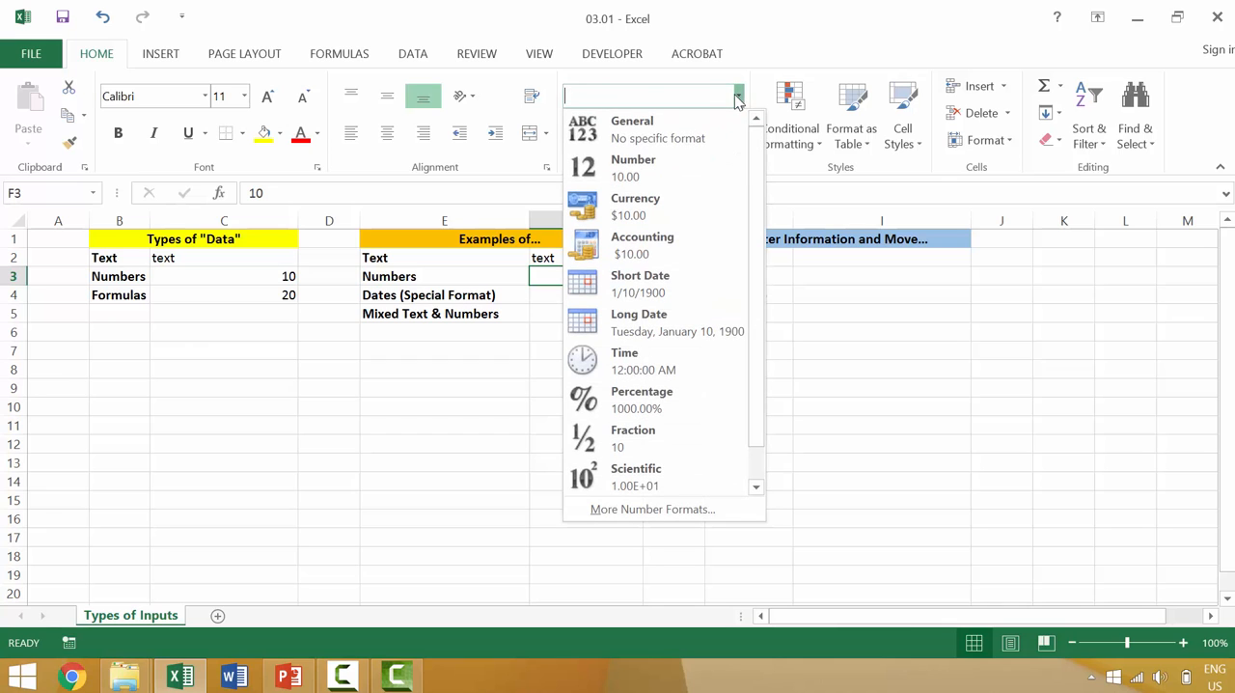
pyautogui.click(693, 203)
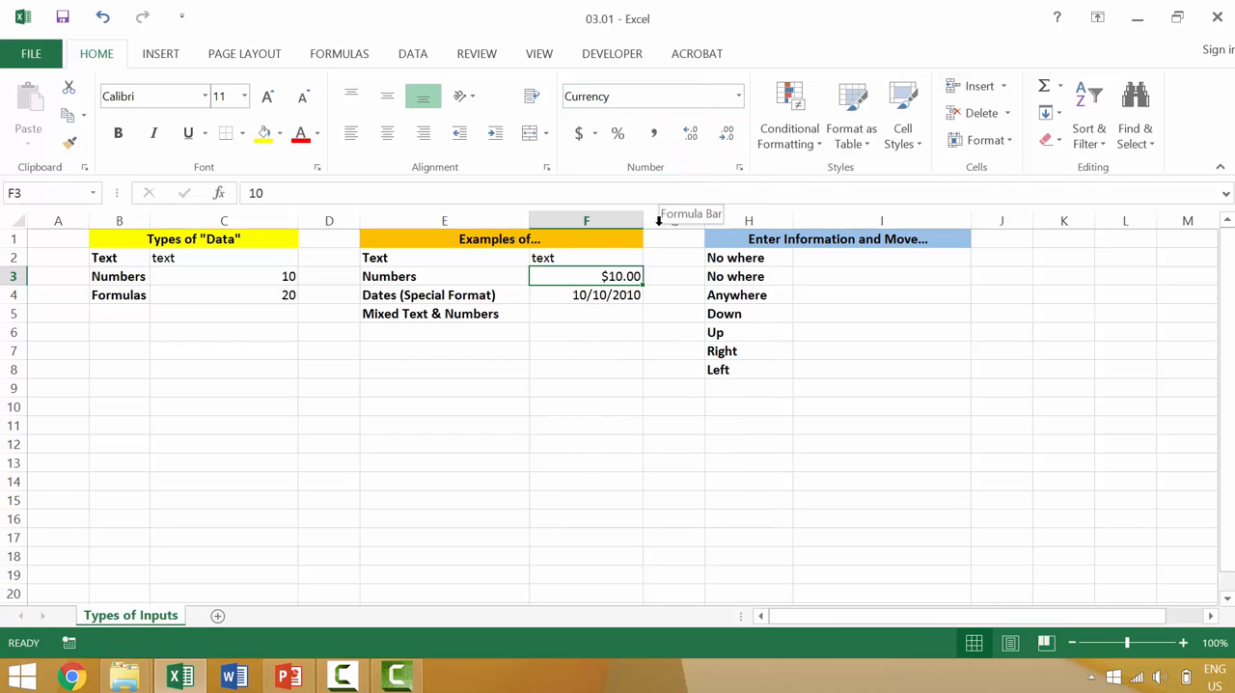
pyautogui.click(627, 301)
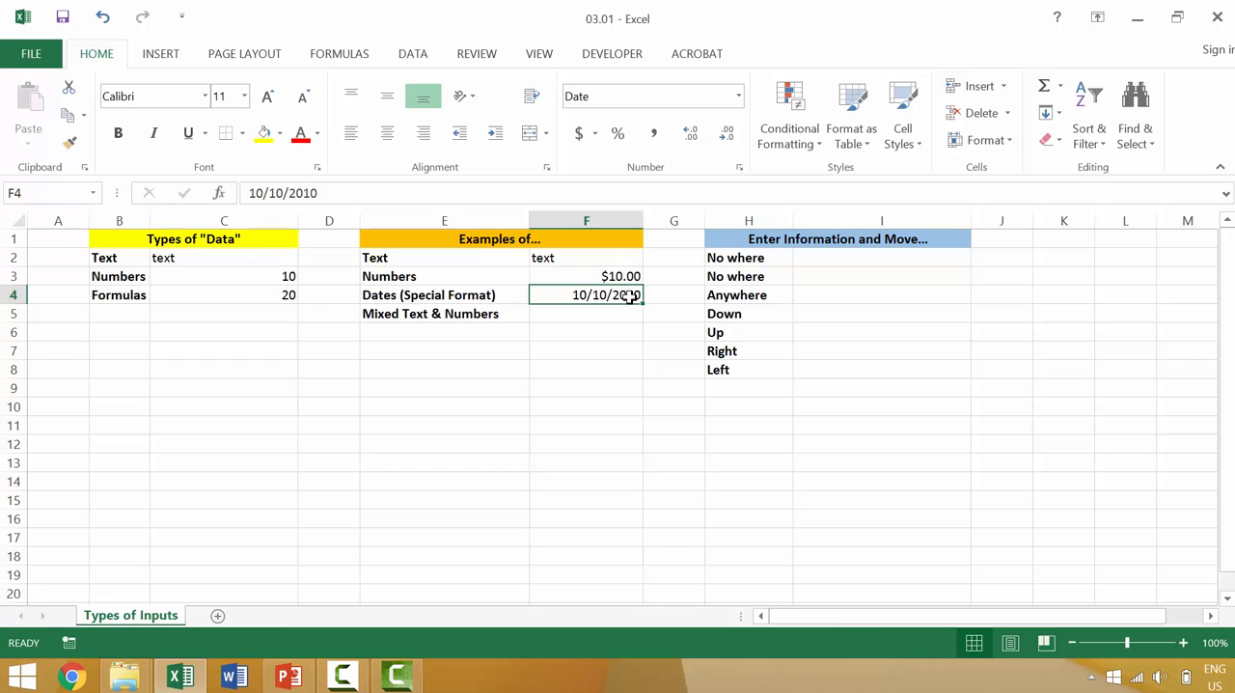
pyautogui.click(598, 275)
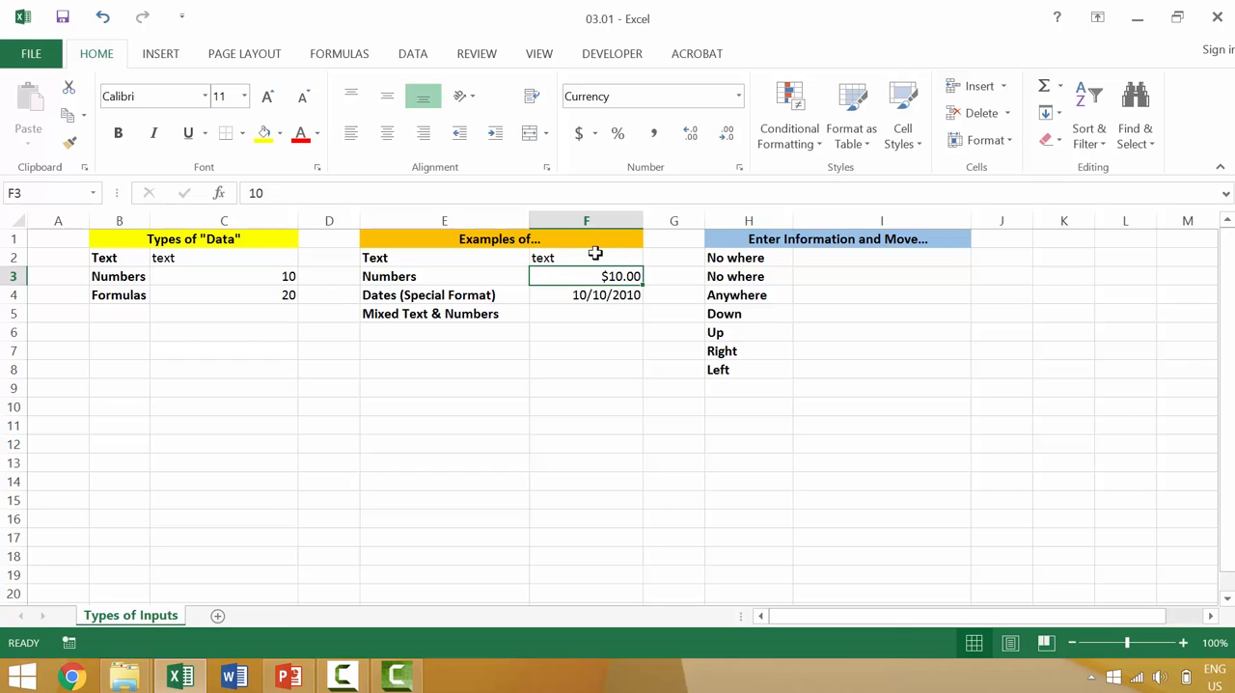
# Enter the mixed value ID234 in F5 beside Mixed Text & Numbers
pyautogui.doubleClick(606, 313)
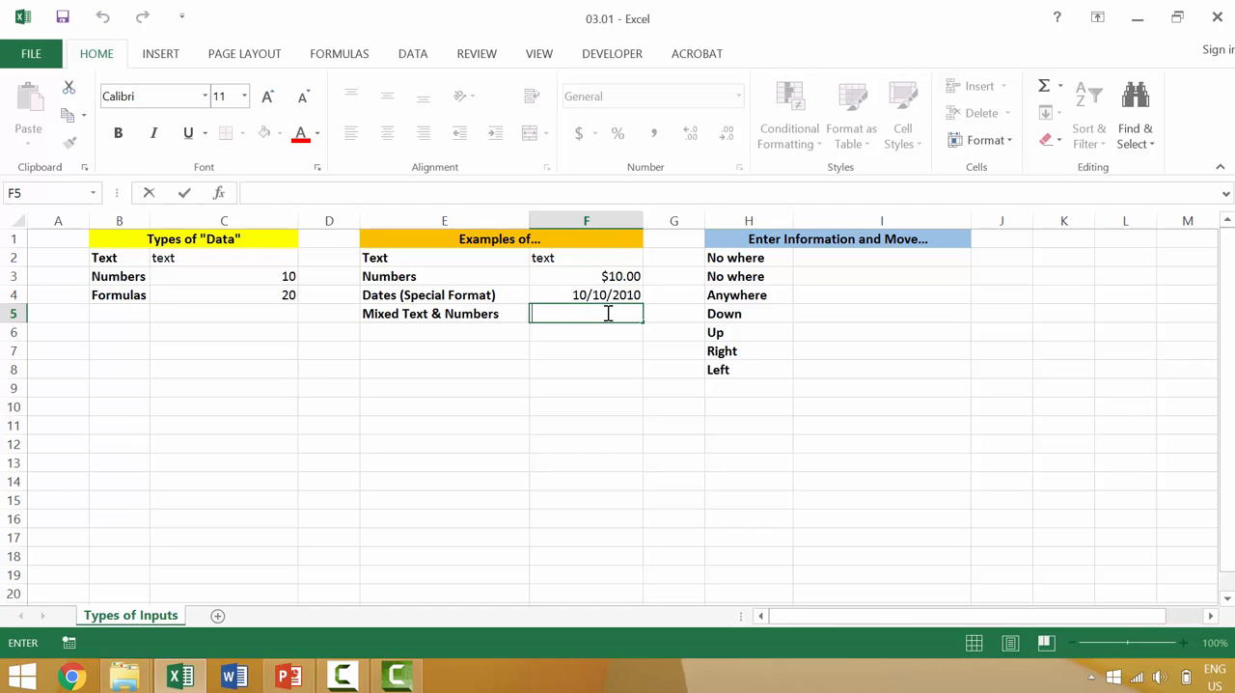
pyautogui.write('ID234')
pyautogui.press('Return')
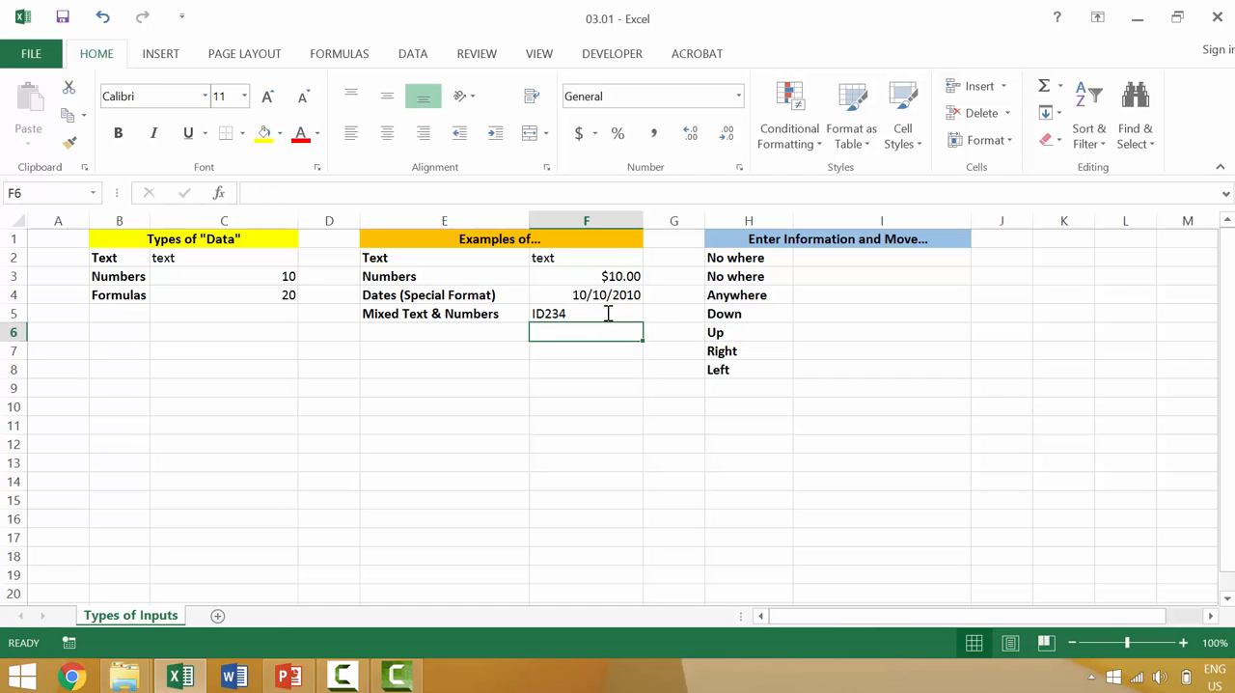
pyautogui.doubleClick(550, 314)
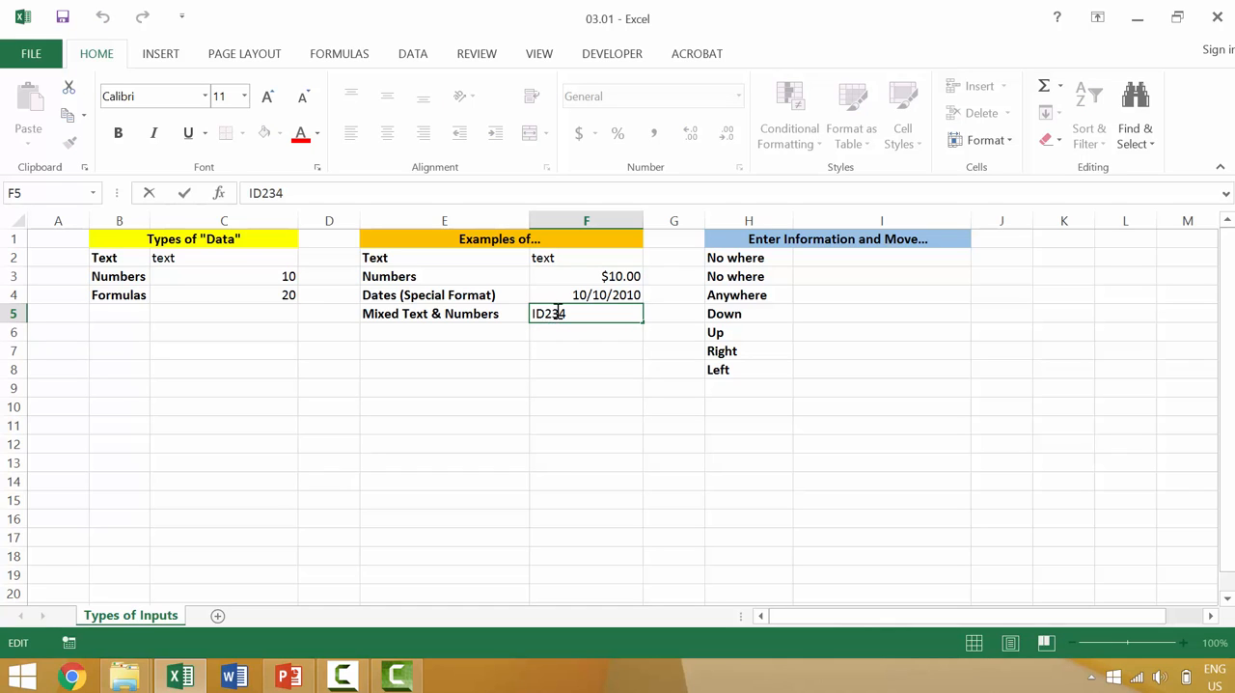
pyautogui.press('Return')
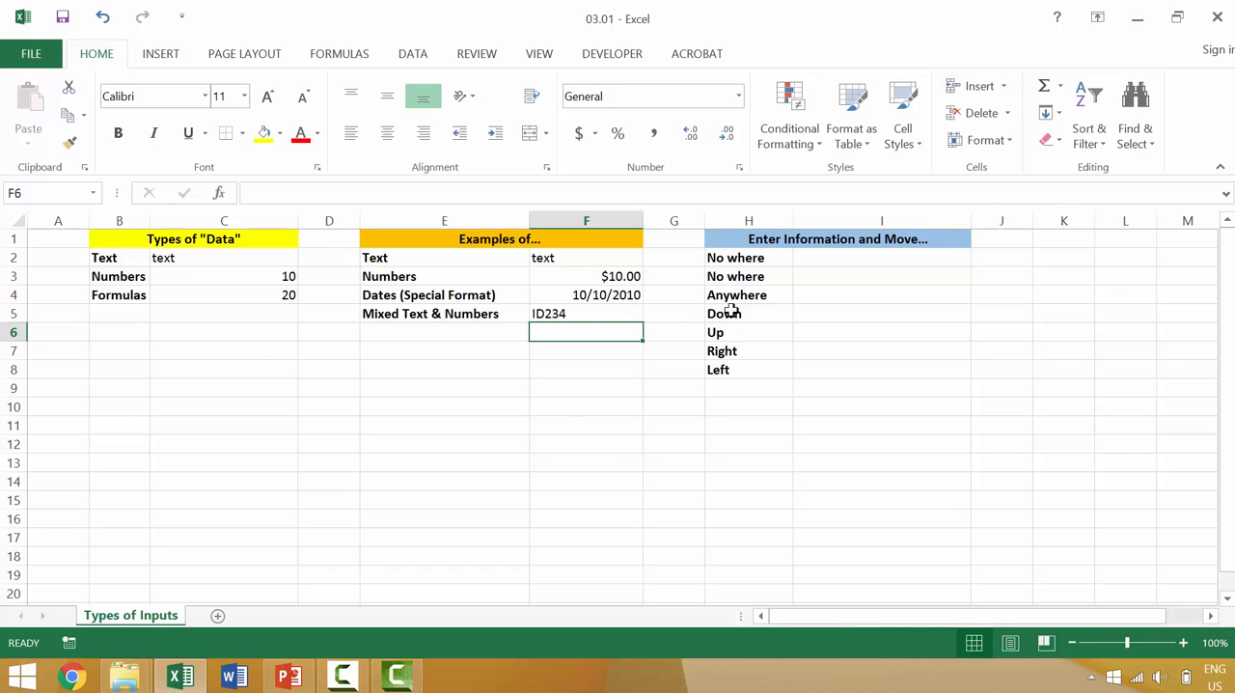
# Enter 234 in F6 below the mixed example and change it to Z234
pyautogui.write('234')
pyautogui.press('Return')
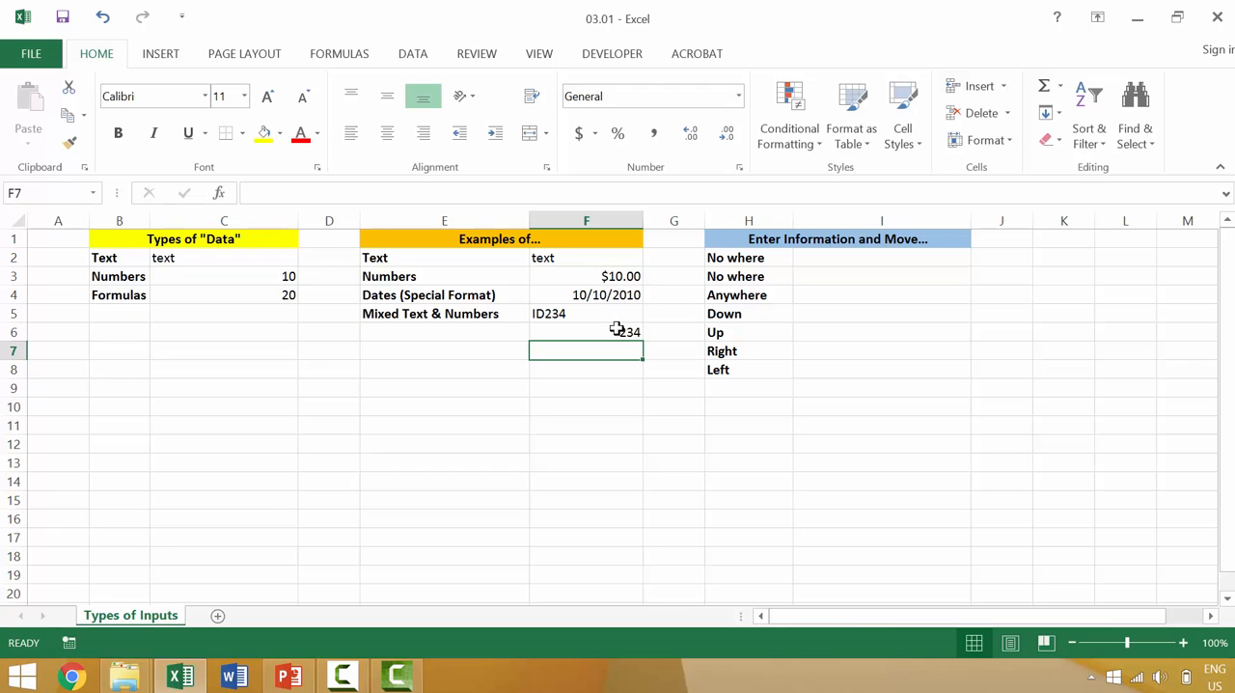
pyautogui.click(617, 330)
pyautogui.doubleClick(620, 329)
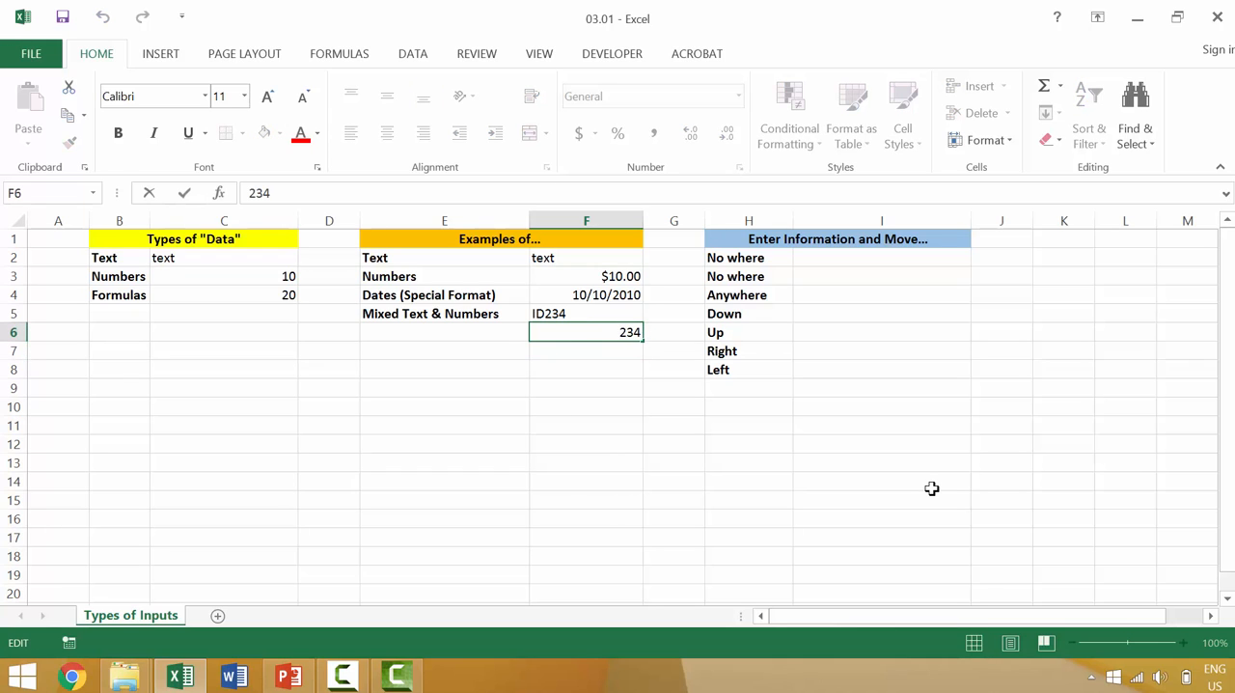
pyautogui.write('Z')
pyautogui.press('Return')
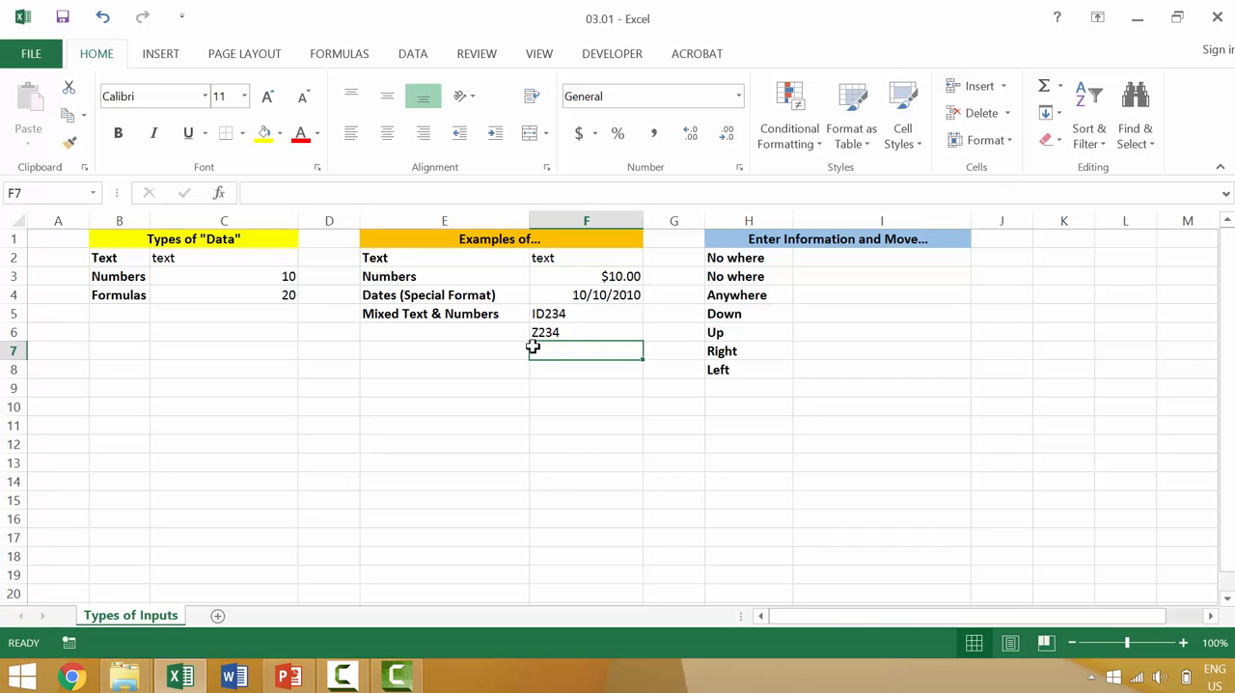
pyautogui.click(187, 258)
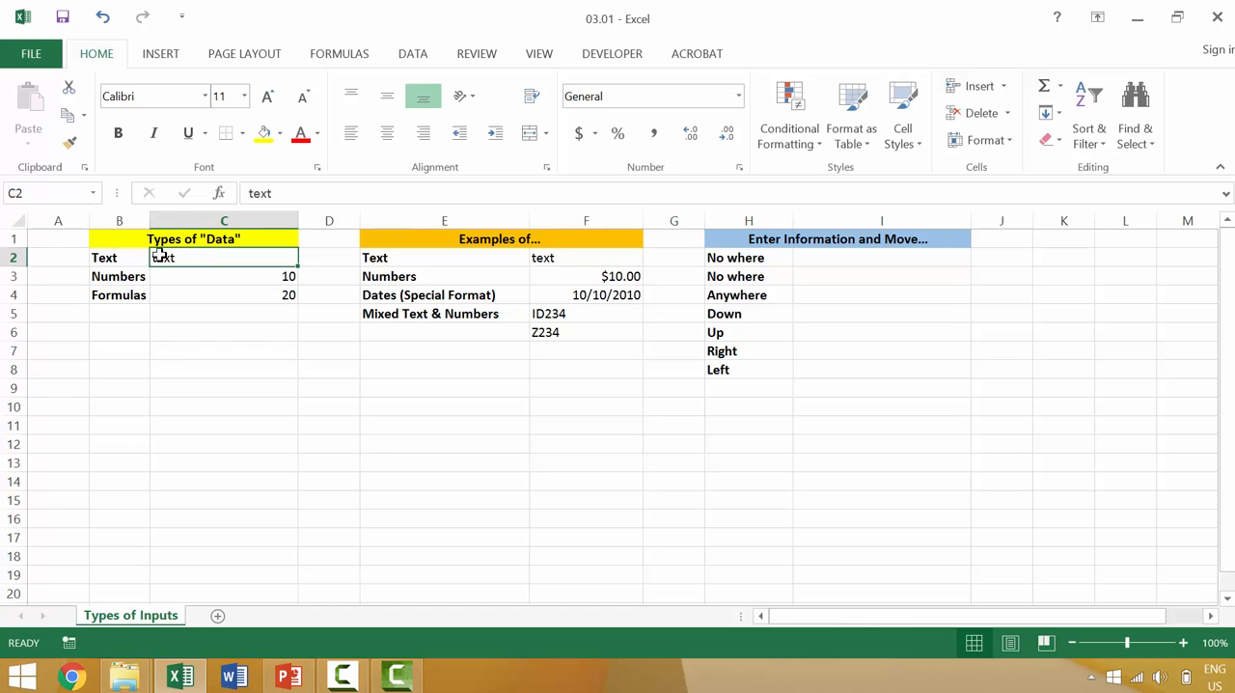
# Enter 10 in I2 beside the first No where label, keeping I2 as the active cell
pyautogui.click(254, 277)
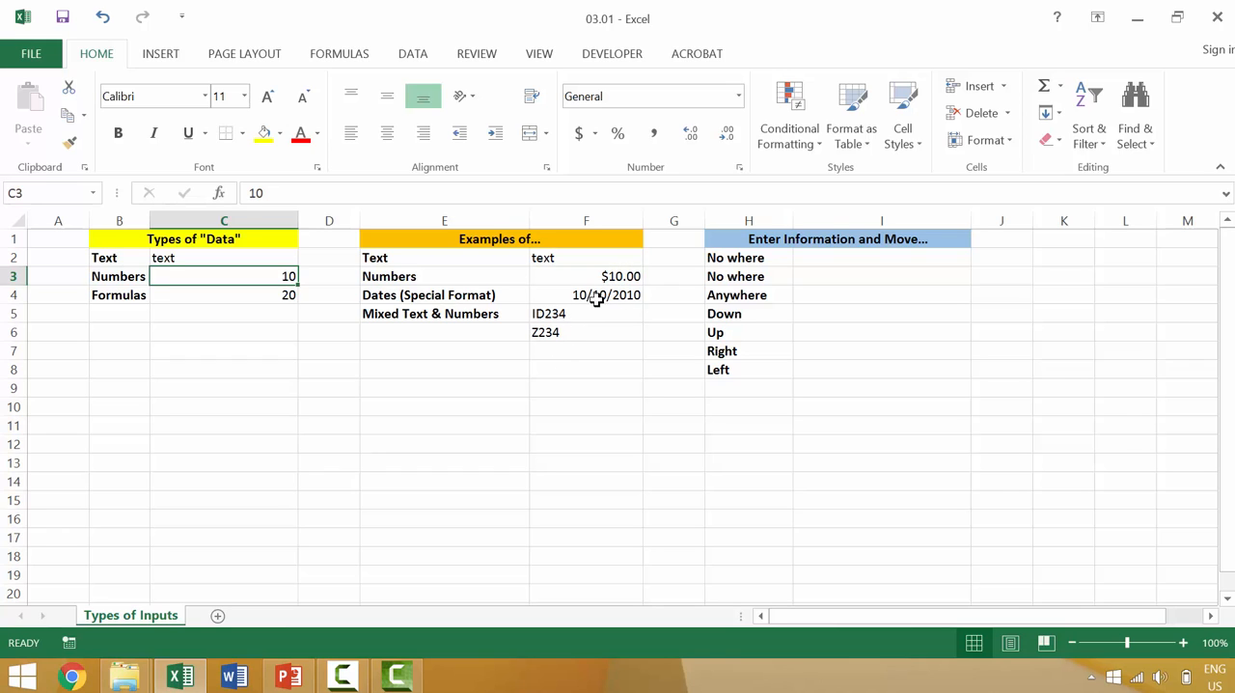
pyautogui.click(821, 260)
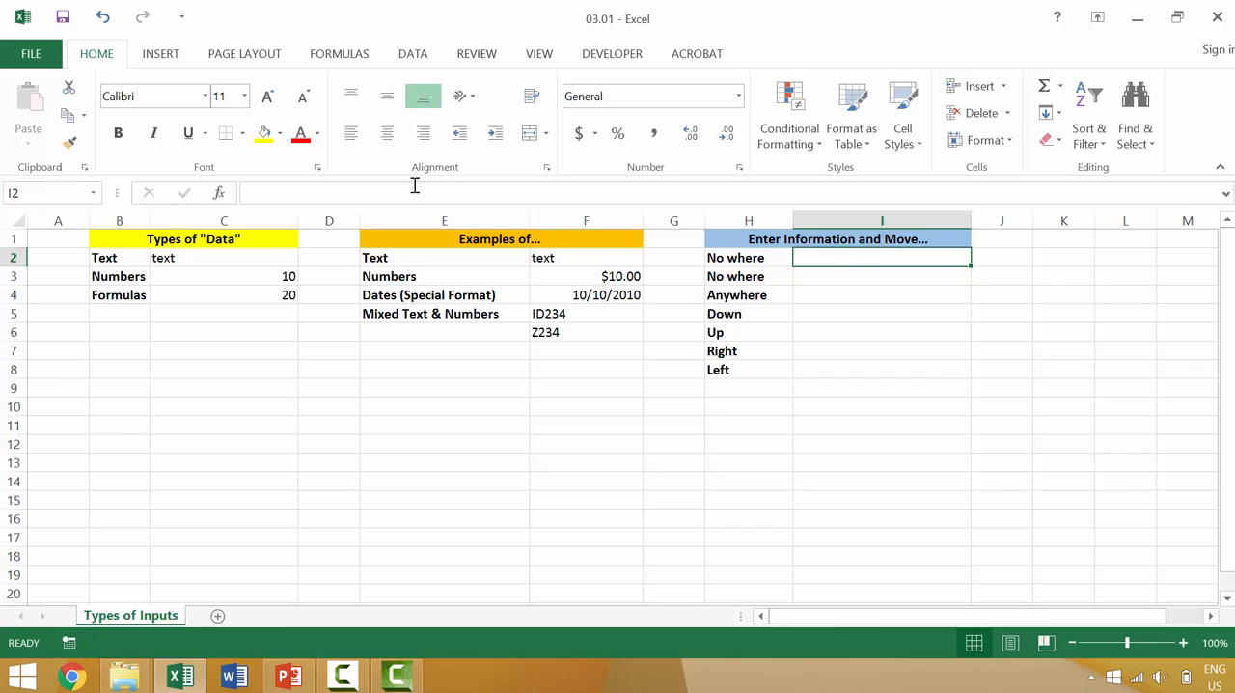
pyautogui.click(302, 193)
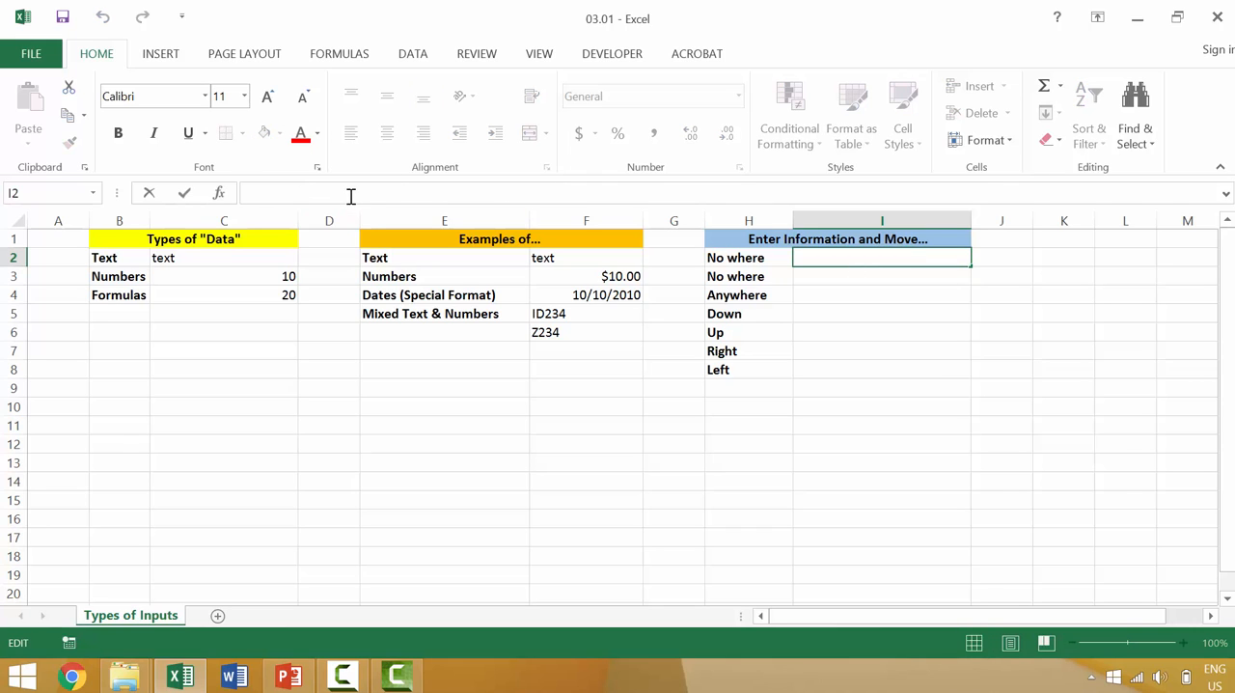
pyautogui.write('10')
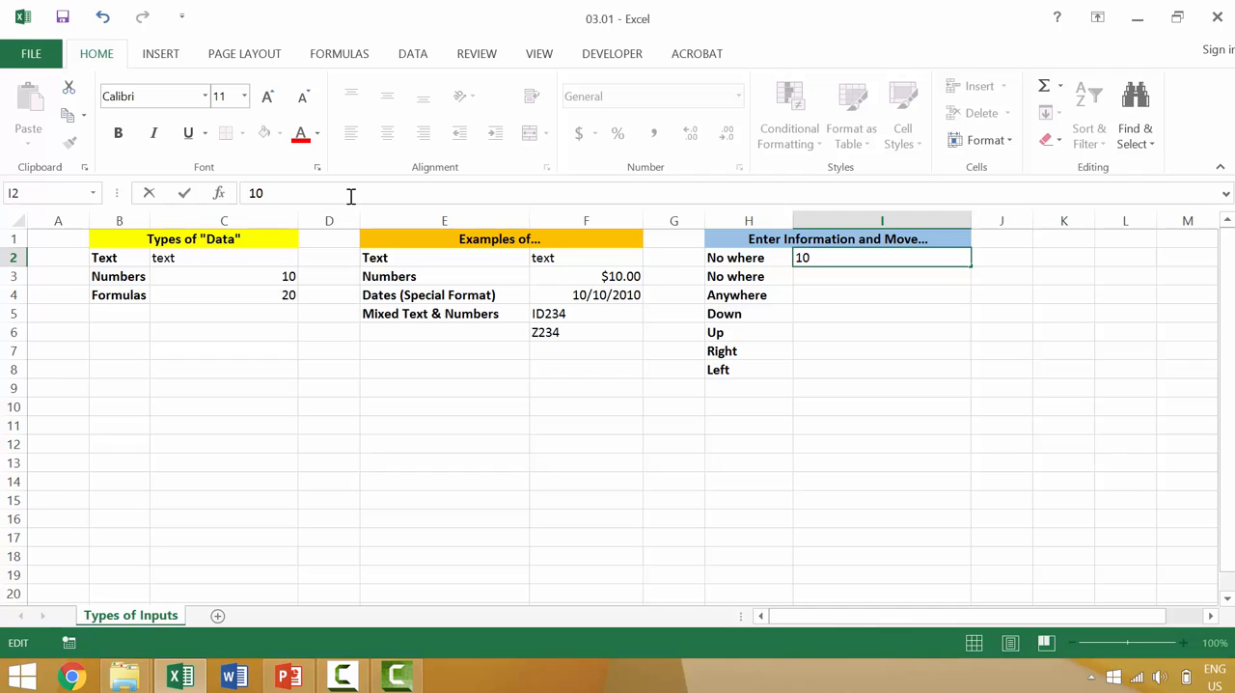
pyautogui.click(185, 195)
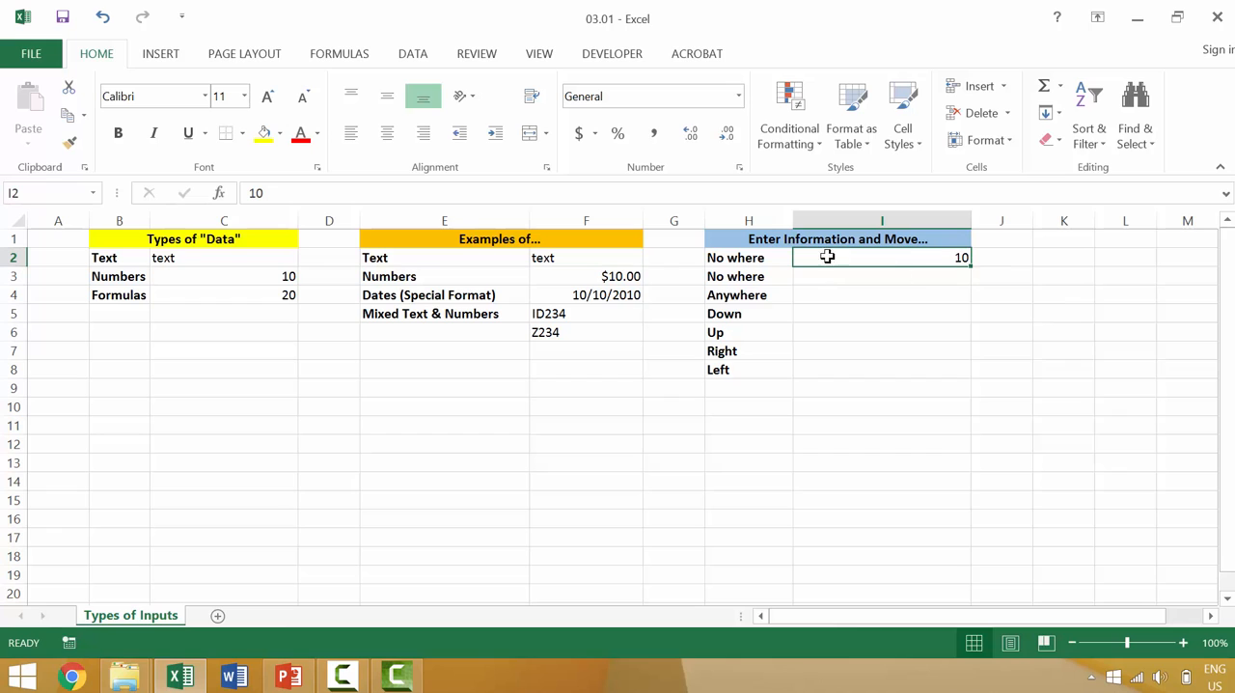
# Enter 10 in I3 beside the second No where label while staying on that cell
pyautogui.click(930, 280)
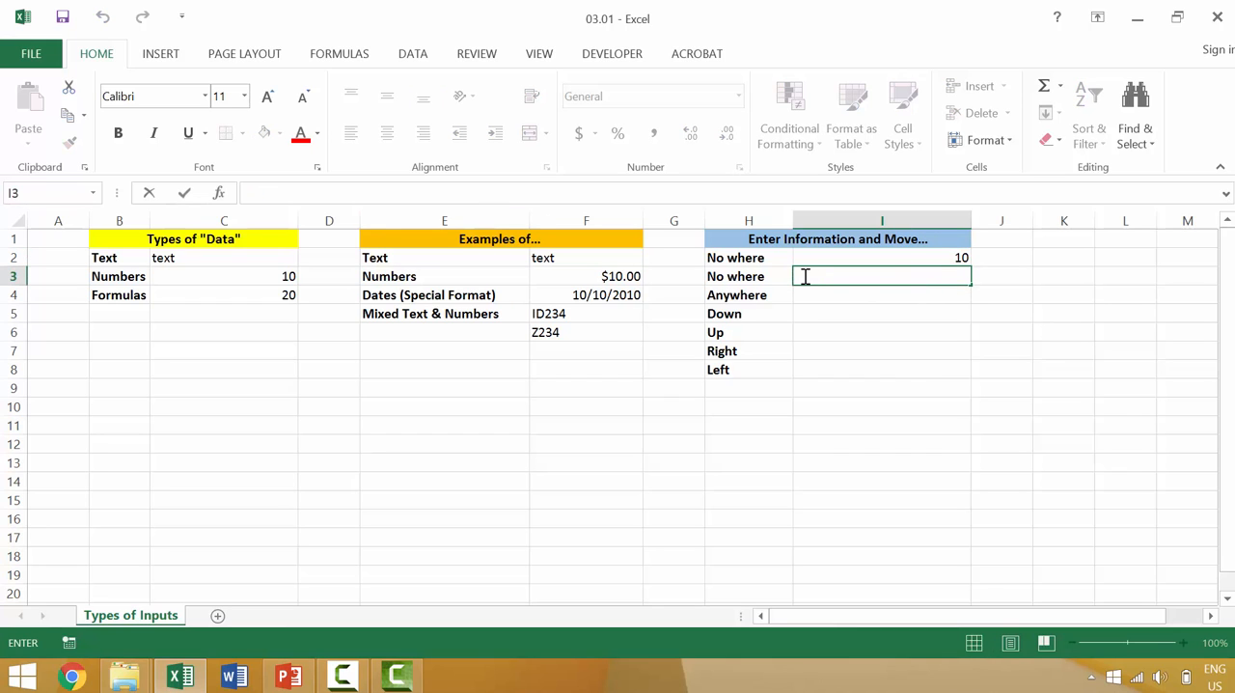
pyautogui.press('F2')
pyautogui.write('10')
pyautogui.hotkey('ctrl', 'Return')
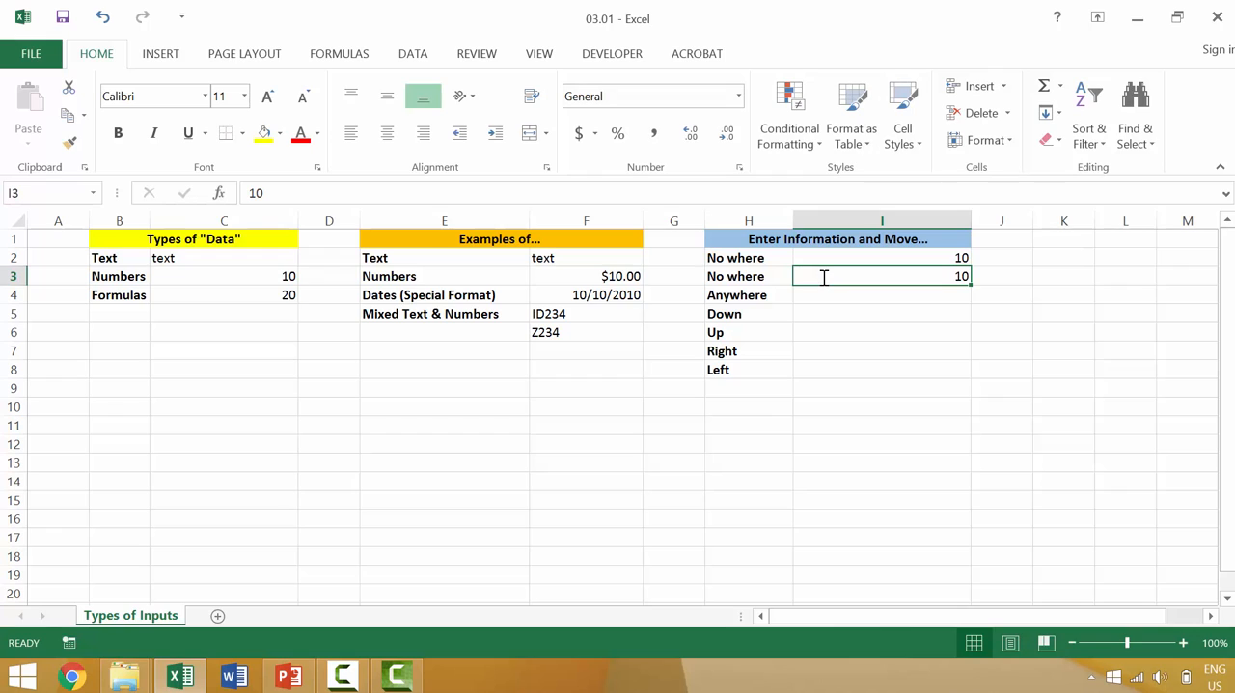
# Enter 10 in I4 beside Anywhere, then reopen the cell for editing and accept it without moving
pyautogui.click(913, 293)
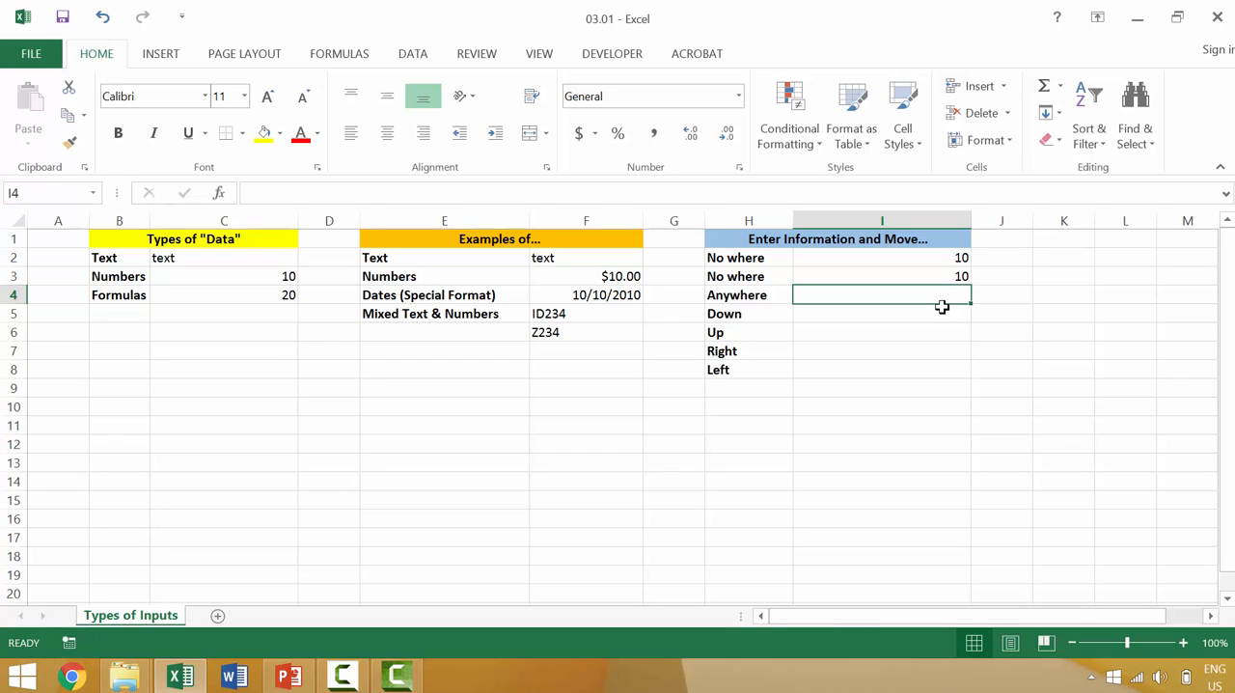
pyautogui.click(423, 189)
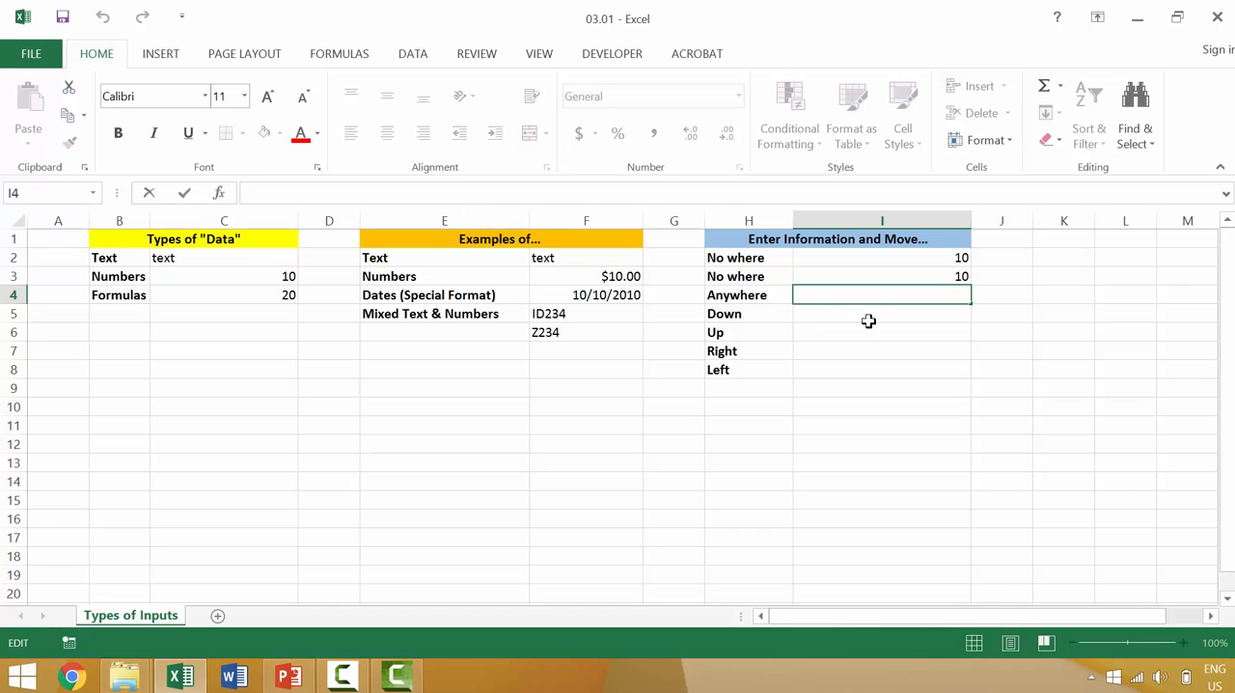
pyautogui.write('10')
pyautogui.hotkey('ctrl', 'Return')
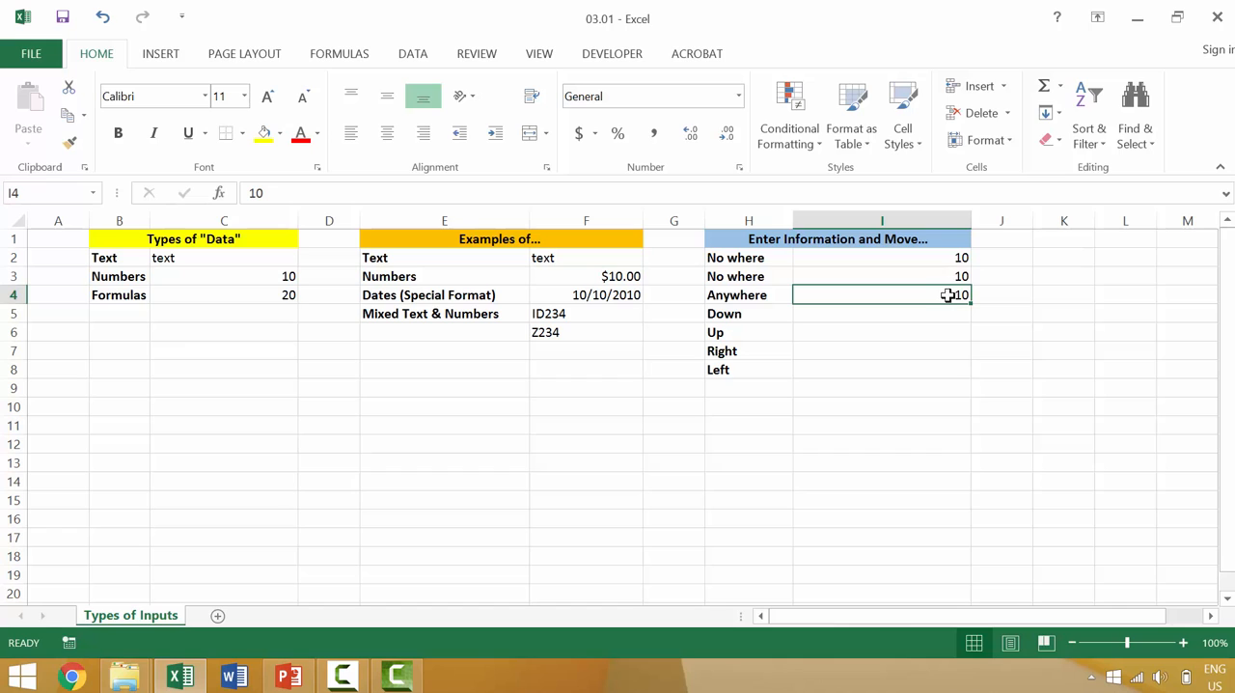
pyautogui.doubleClick(955, 295)
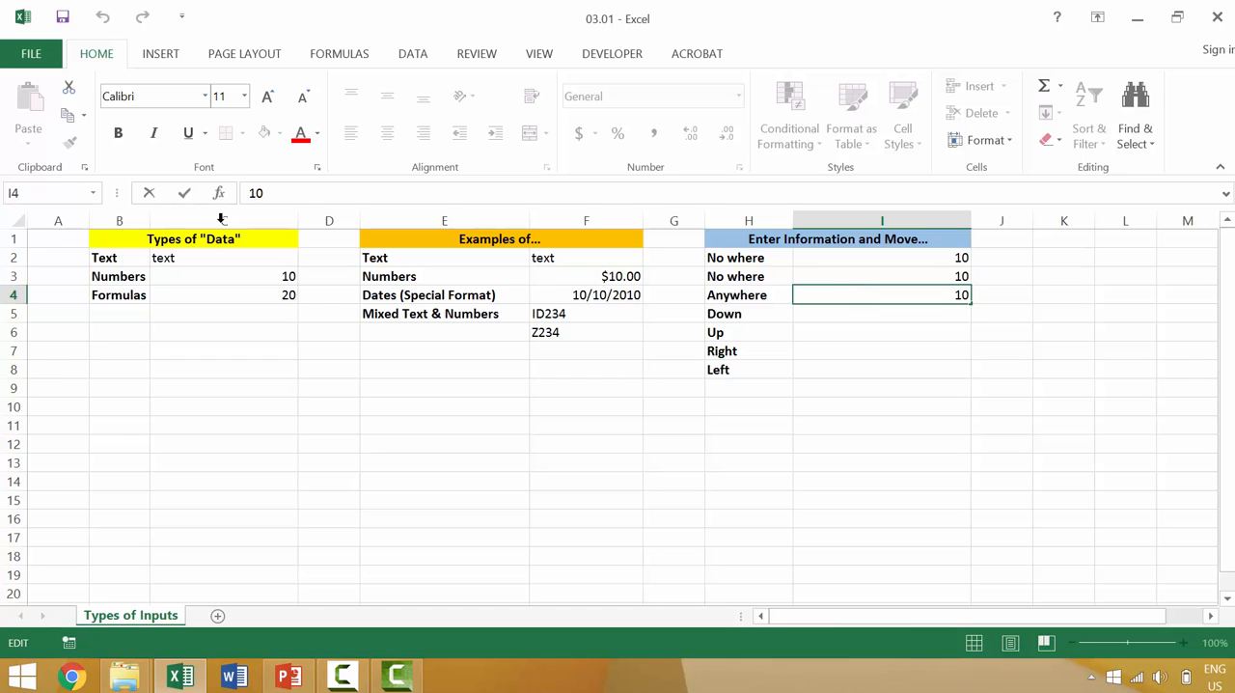
pyautogui.click(184, 194)
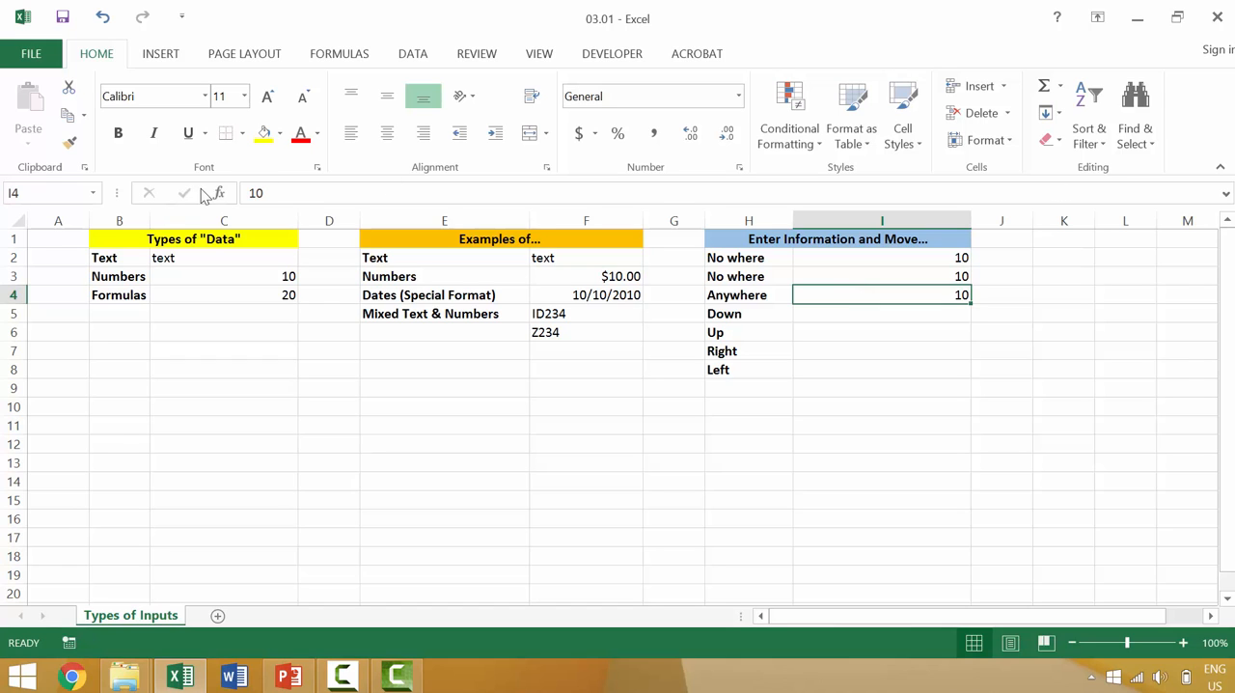
# Edit the Anywhere value in I4 to 11 and commit it by moving to J3
pyautogui.doubleClick(925, 295)
pyautogui.press('Delete')
pyautogui.press('Delete')
pyautogui.write('11')
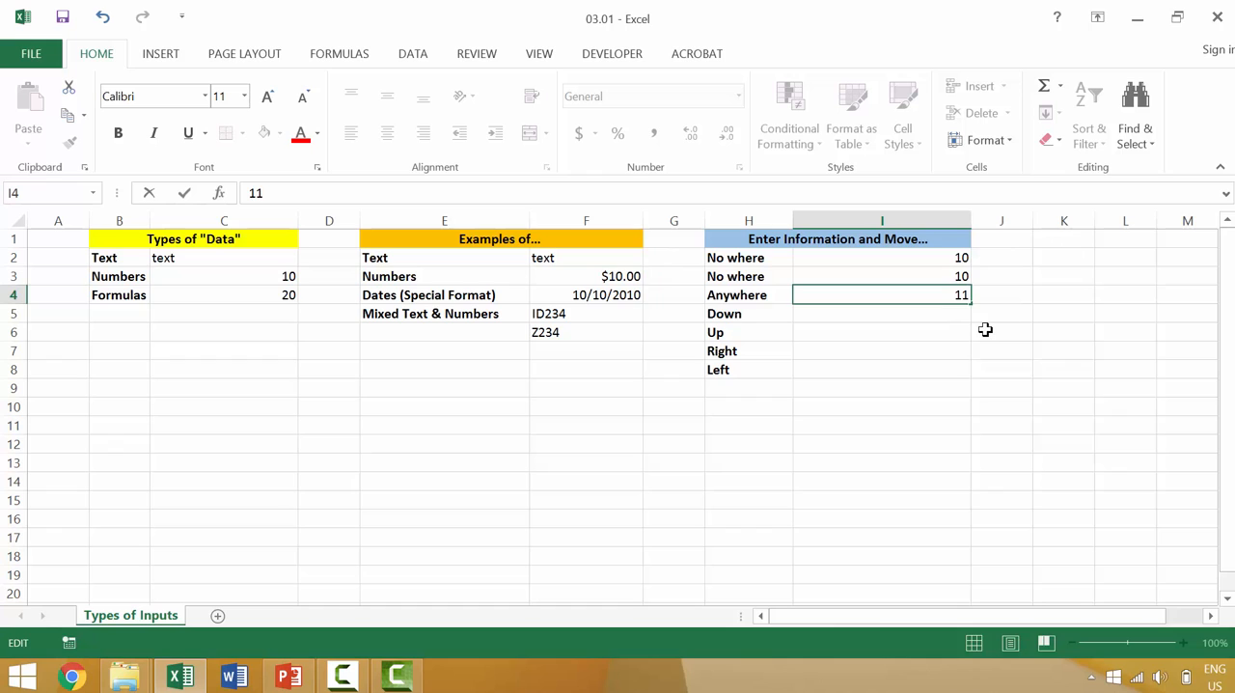
pyautogui.click(1011, 273)
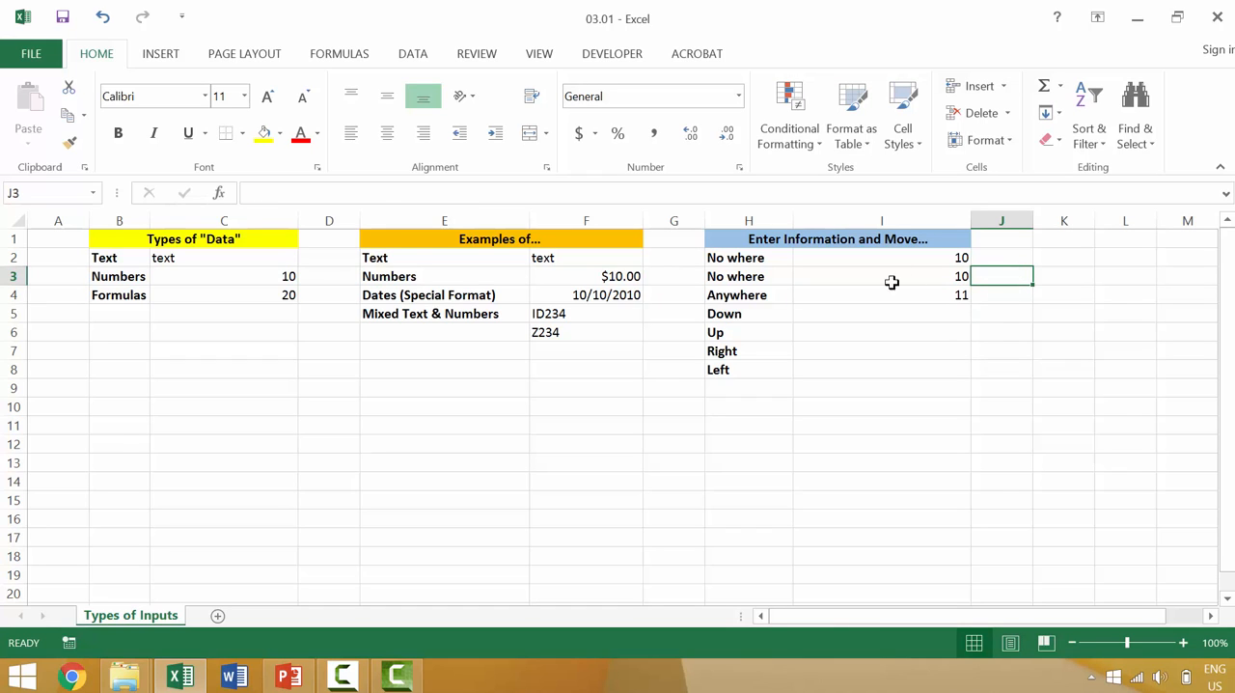
# Overwrite I4 beside Anywhere with 12 and commit it by moving to K4
pyautogui.click(958, 290)
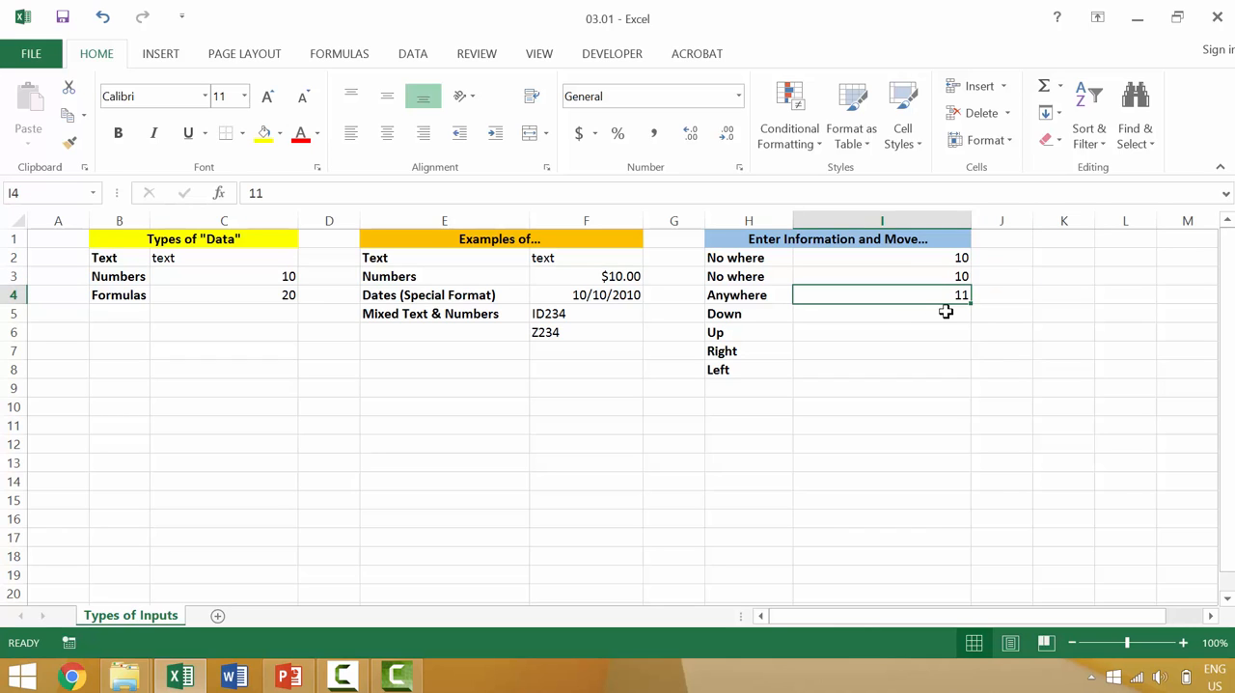
pyautogui.write('12')
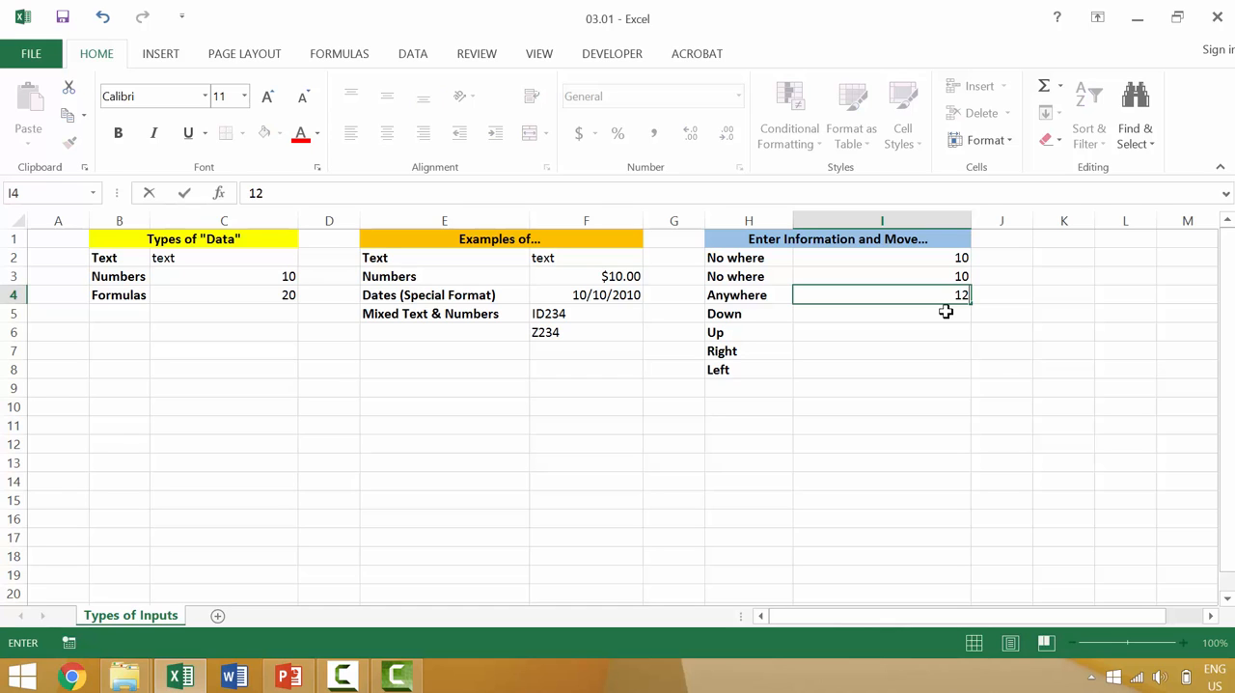
pyautogui.click(1058, 292)
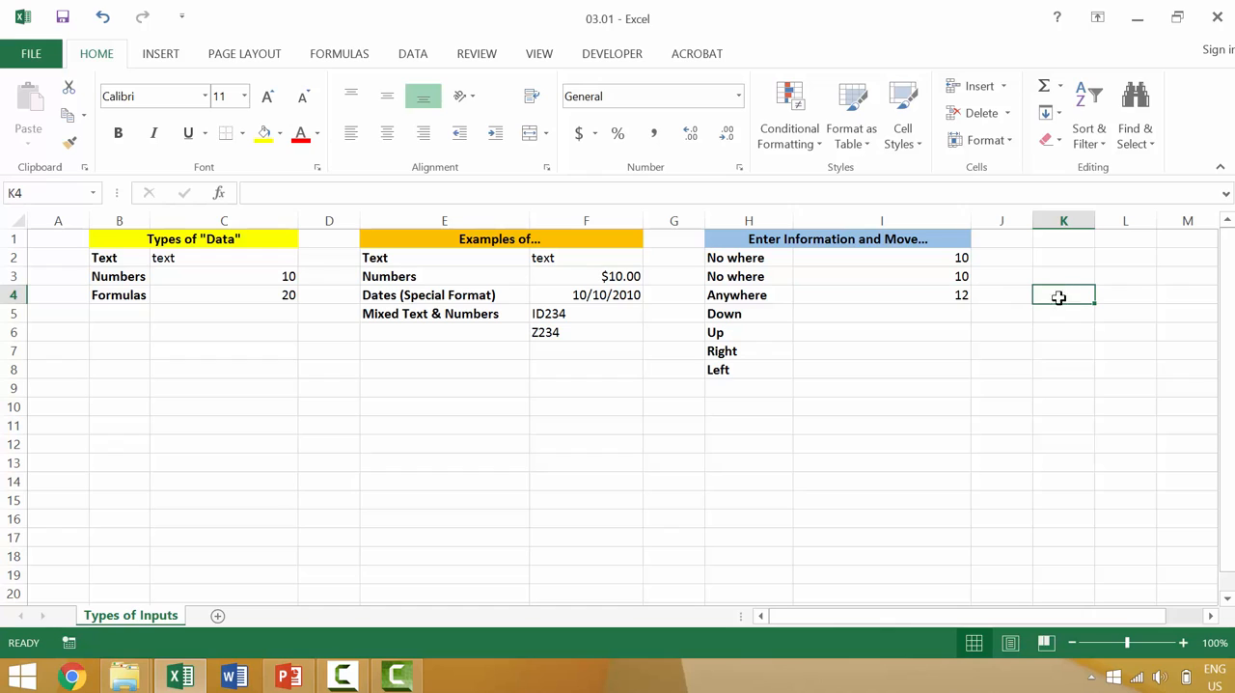
# Enter 13 in I5 beside Down and move down, then enter 14 in I6 beside Up and move up
pyautogui.click(936, 320)
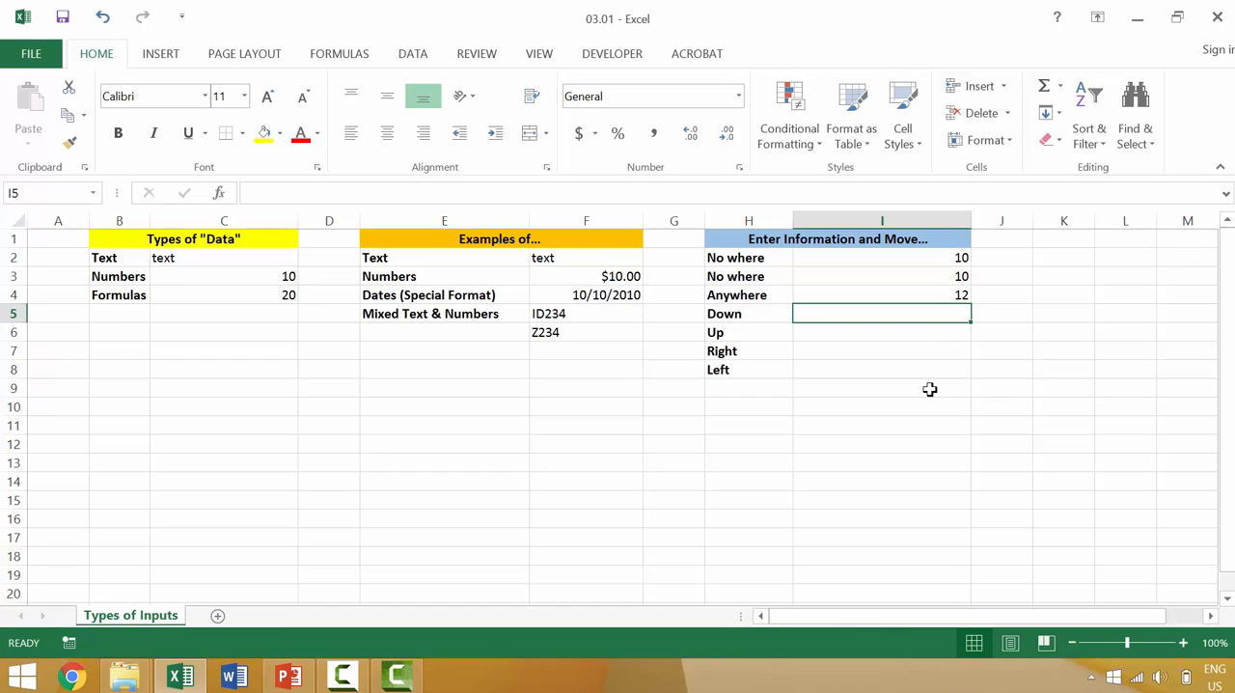
pyautogui.write('13')
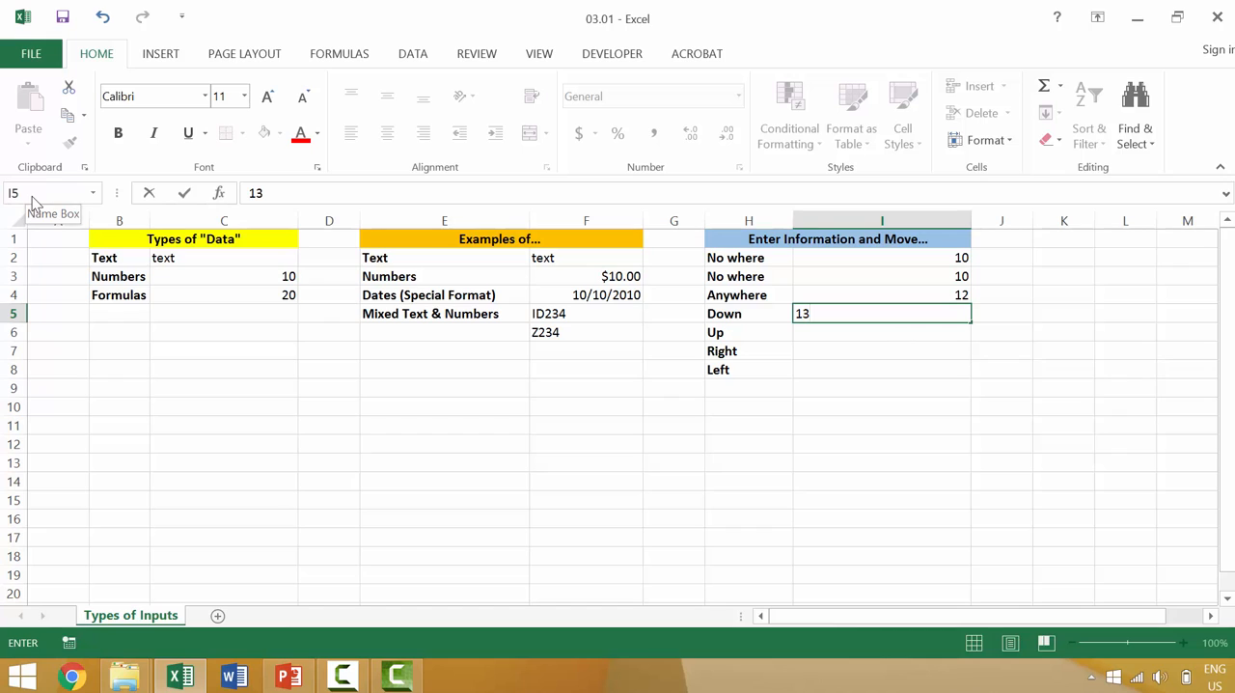
pyautogui.press('Return')
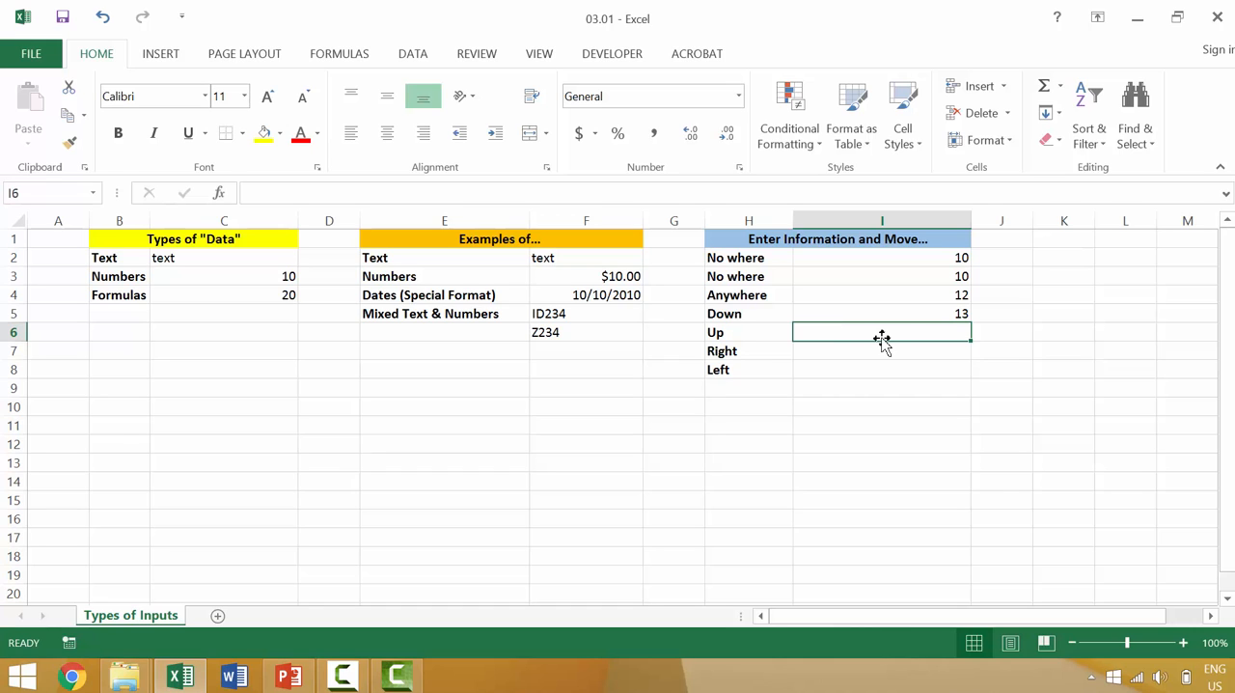
pyautogui.write('14')
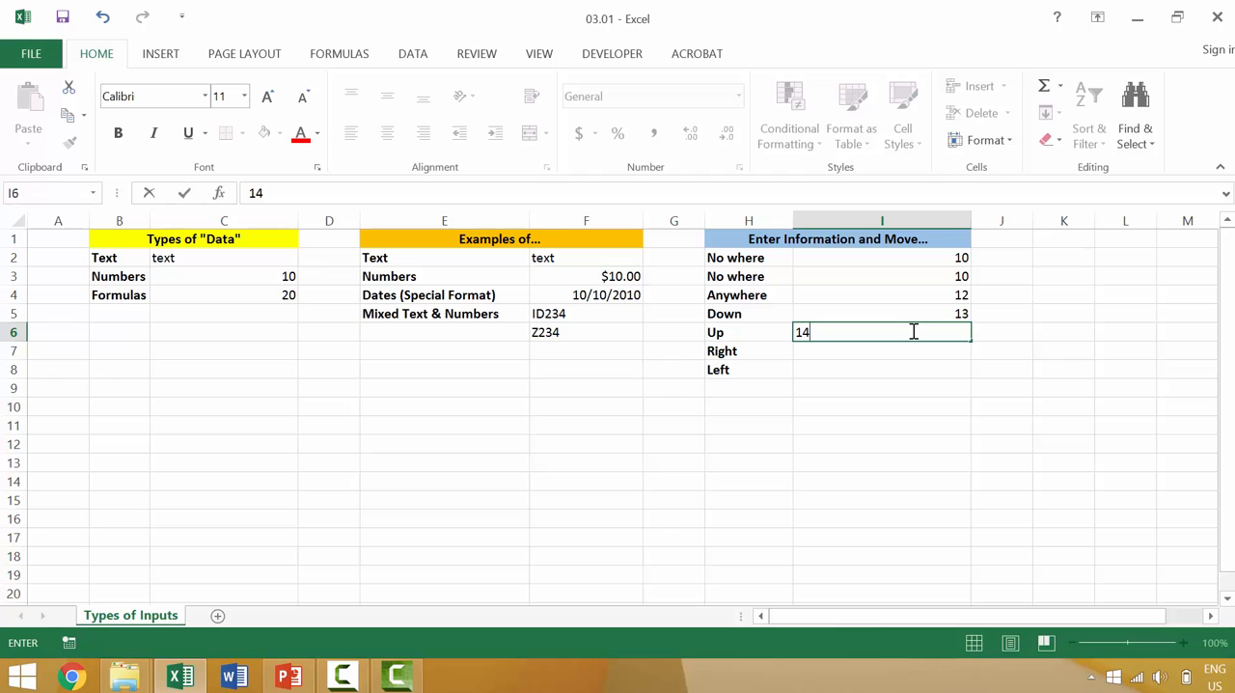
pyautogui.press('Up')
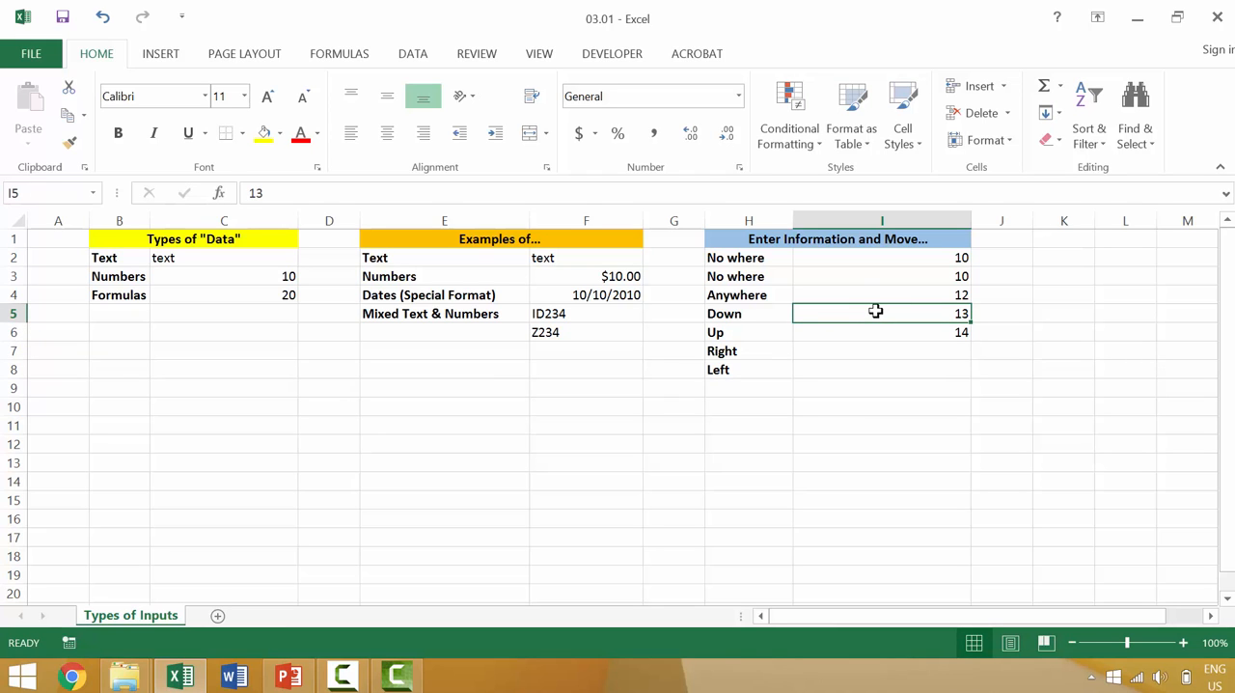
# Replace I5 with 15 and move down, then replace I6 with 16 and move up
pyautogui.write('15')
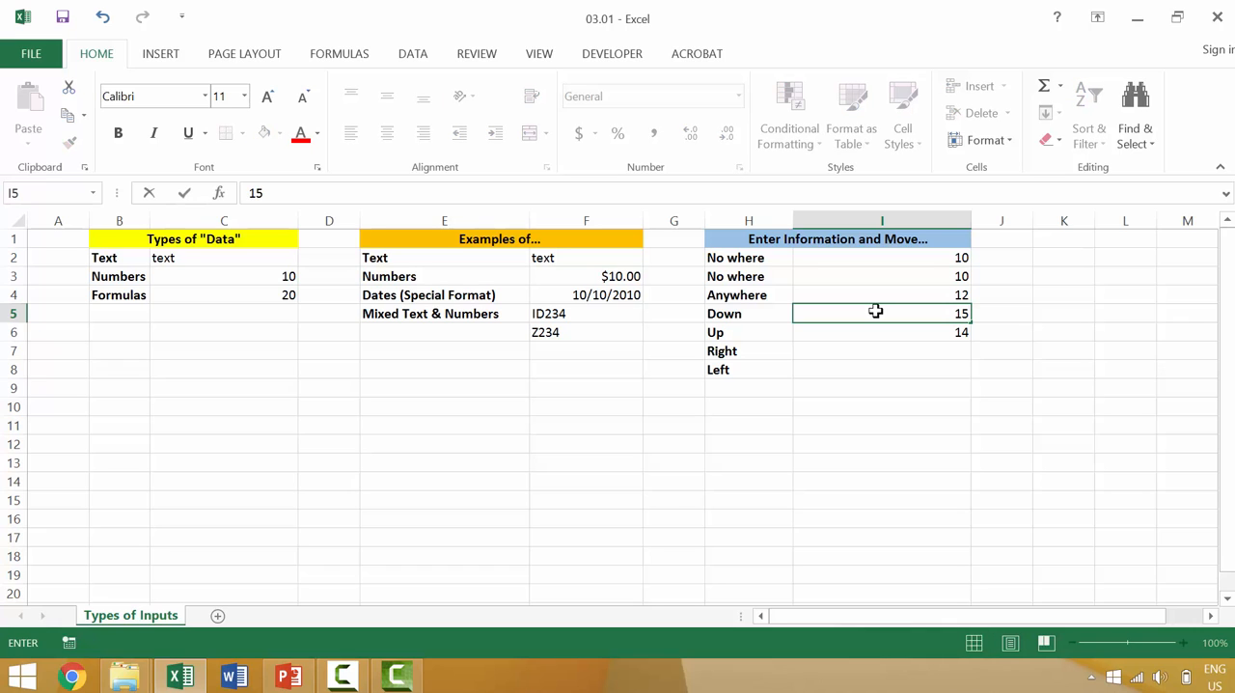
pyautogui.press('Down')
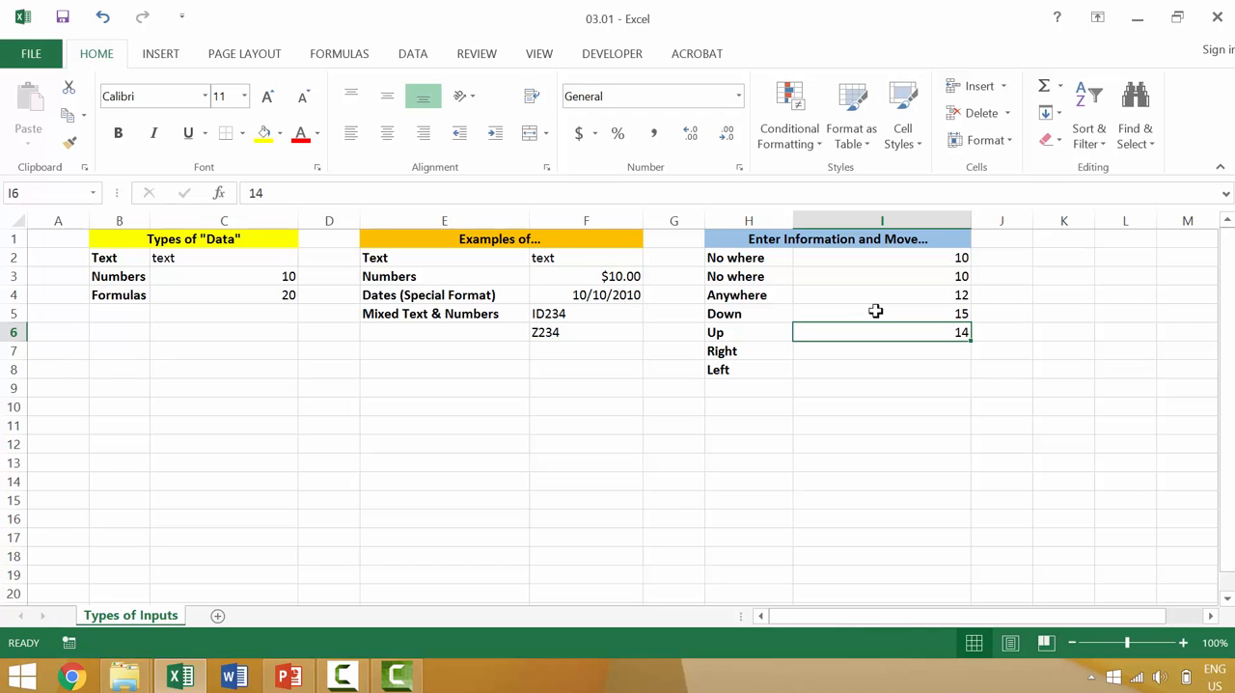
pyautogui.write('16')
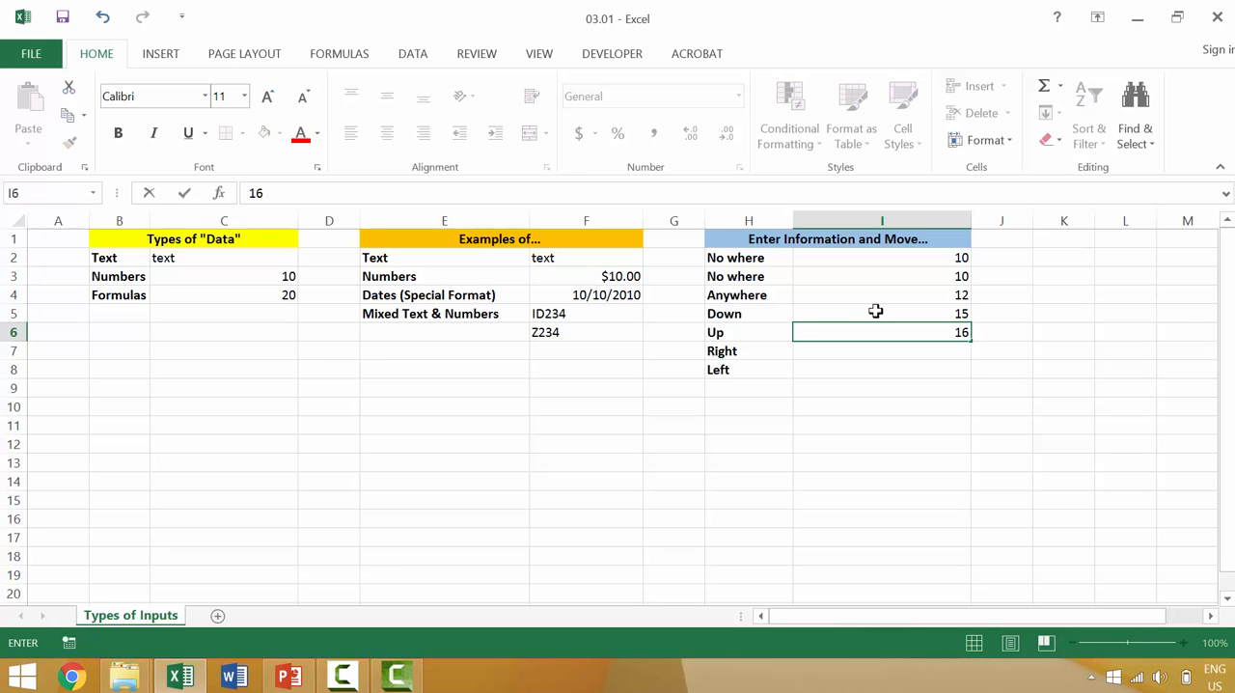
pyautogui.press('Up')
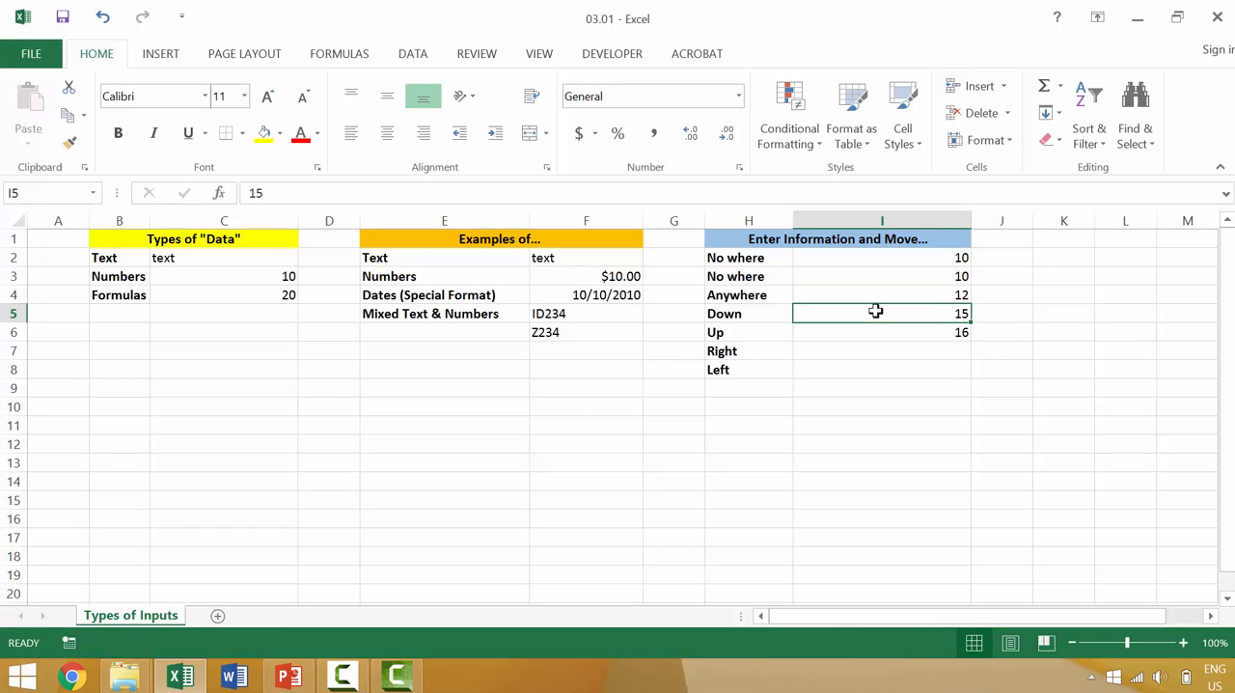
pyautogui.press('Down')
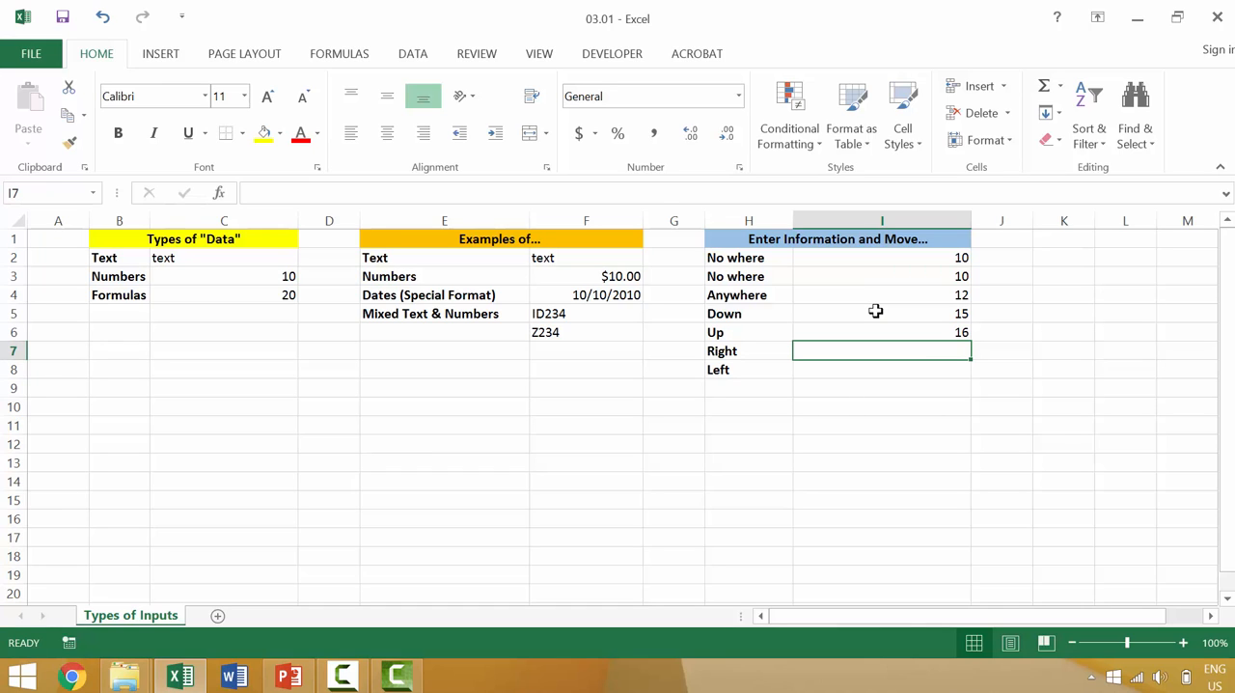
# Enter 17 in I7 beside Right and move right, then enter 18 in J7 and move left
pyautogui.write('17')
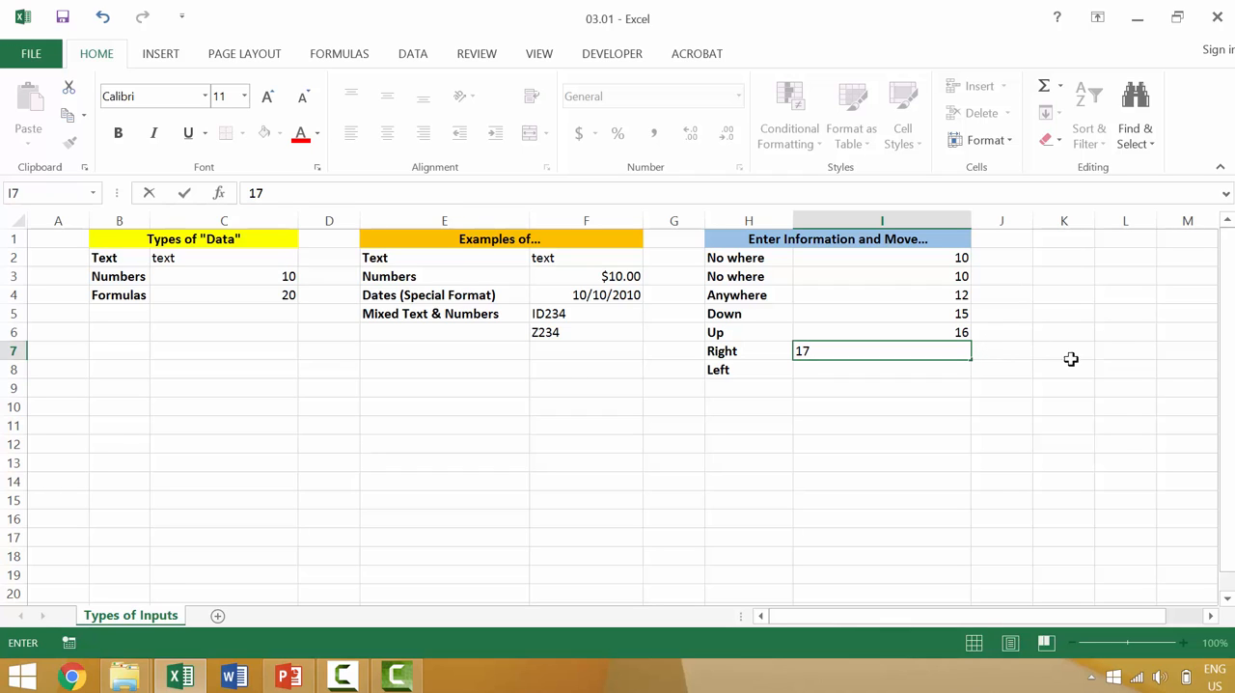
pyautogui.press('Right')
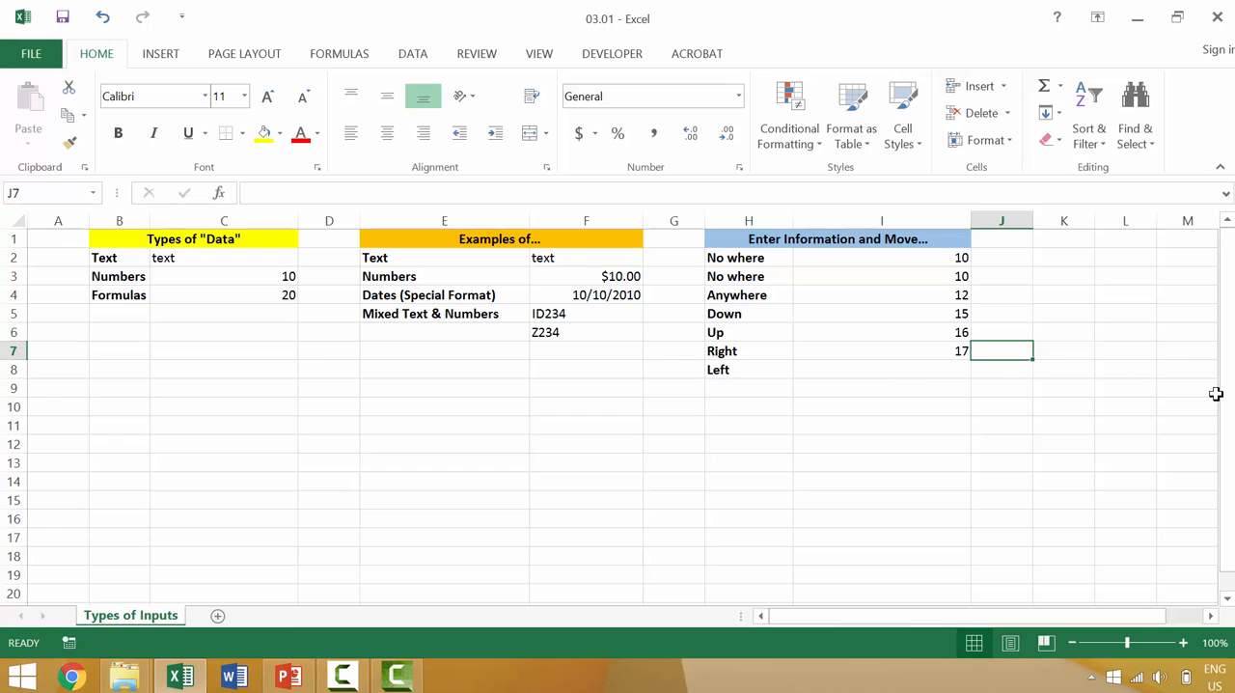
pyautogui.write('18')
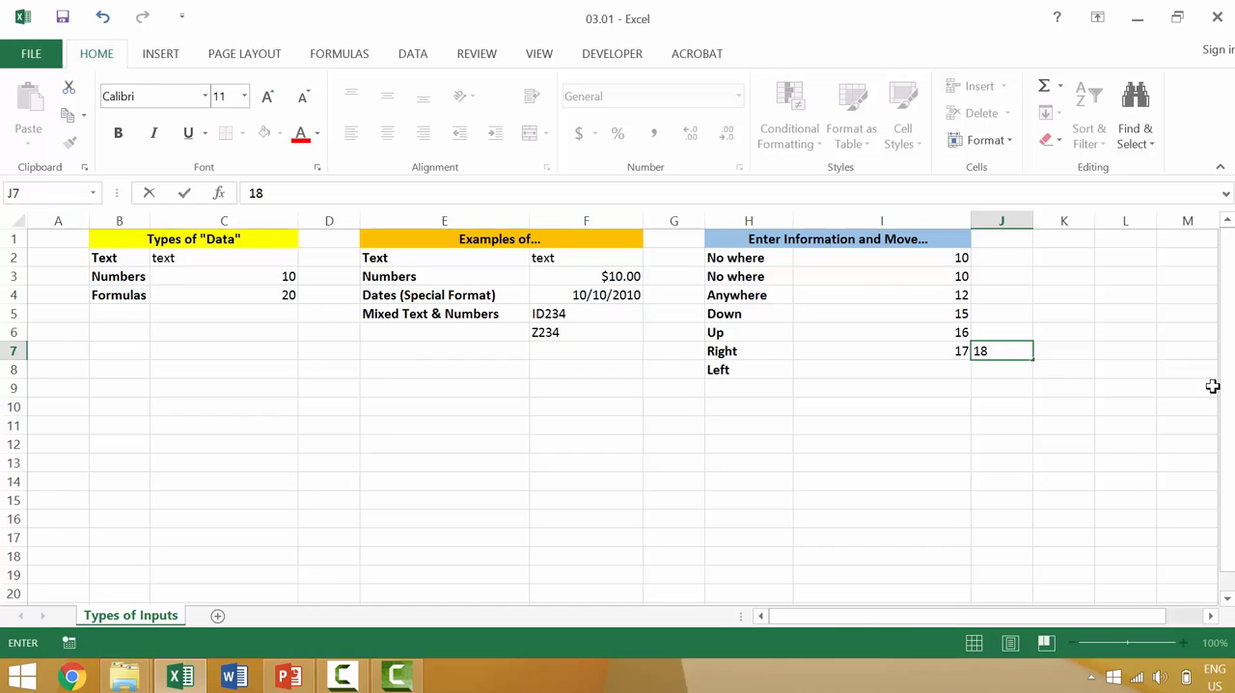
pyautogui.press('Left')
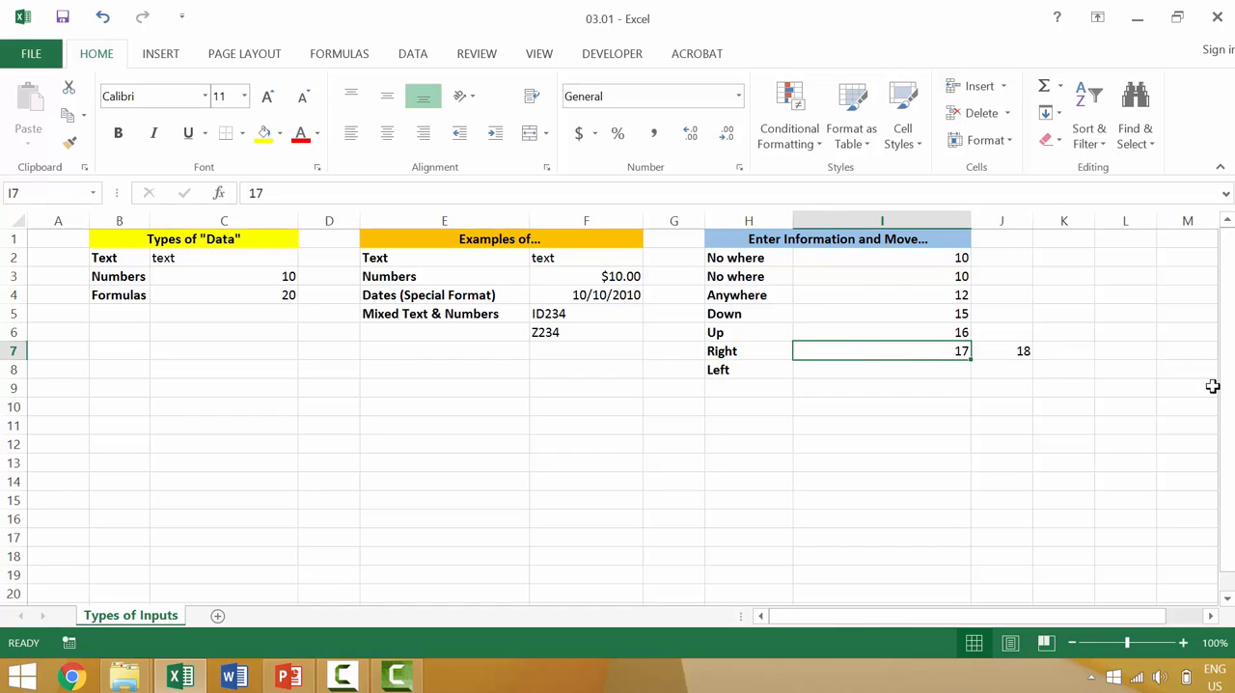
# Enter 18 in I8 beside Left, move left to H8, and go back to the text example in C2
pyautogui.press('Down')
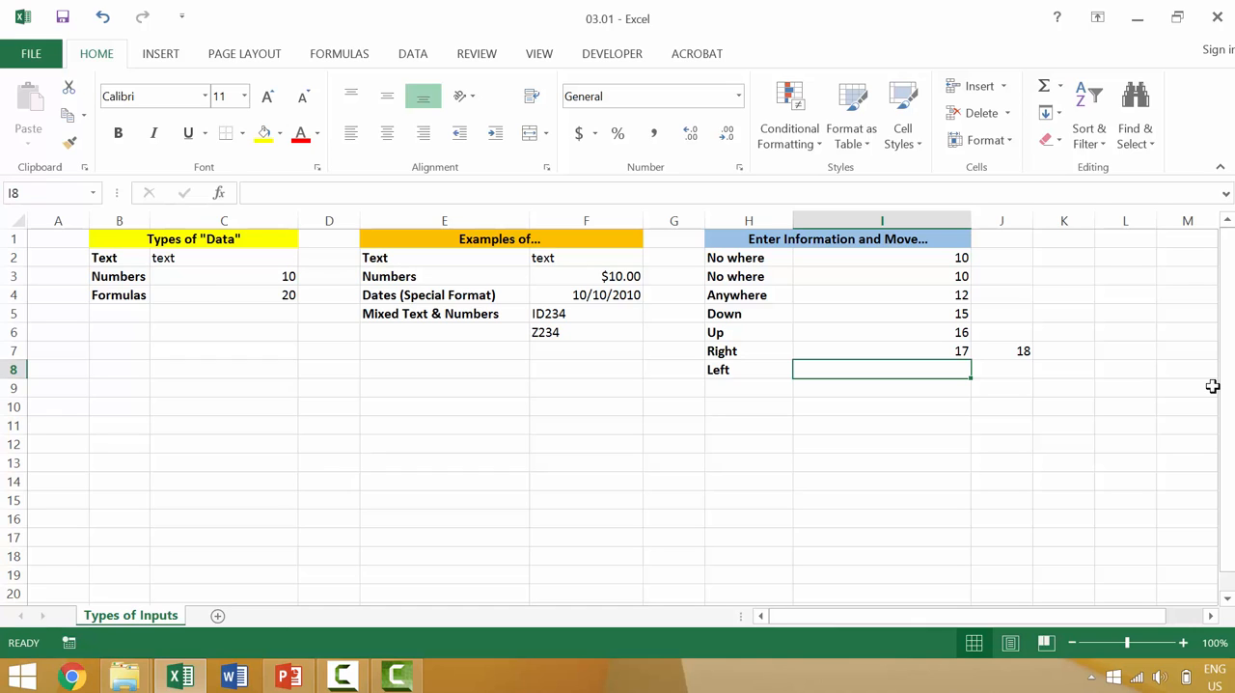
pyautogui.write('18')
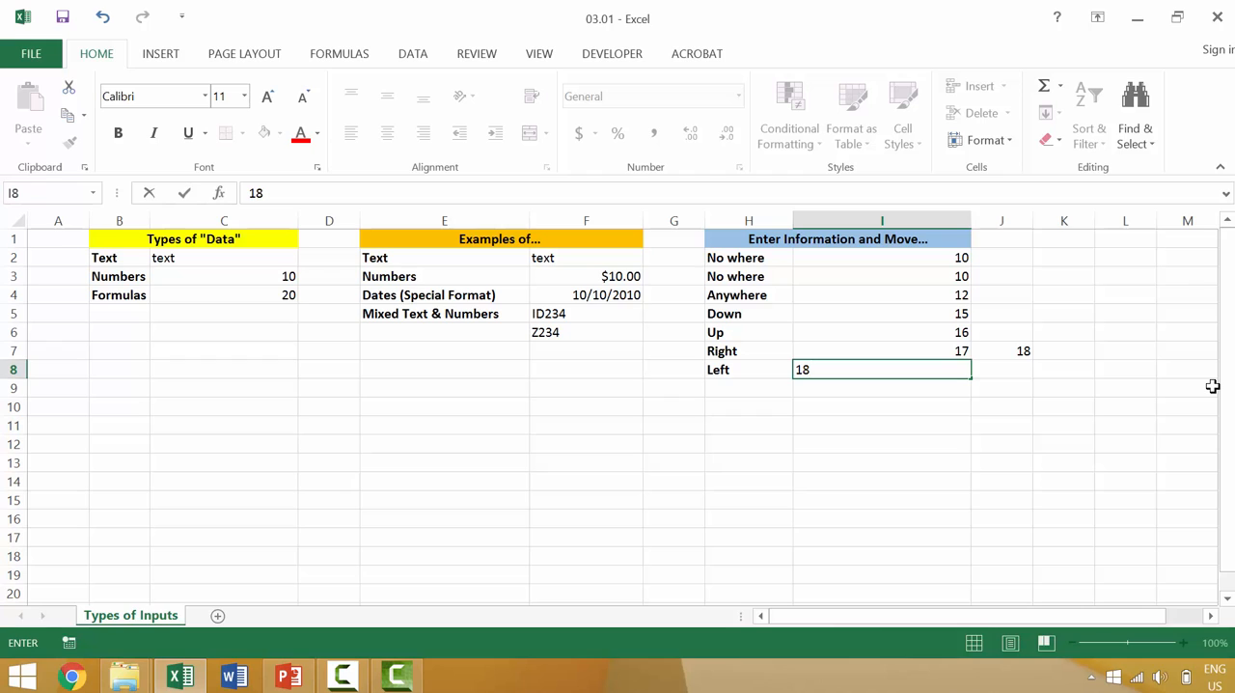
pyautogui.press('Left')
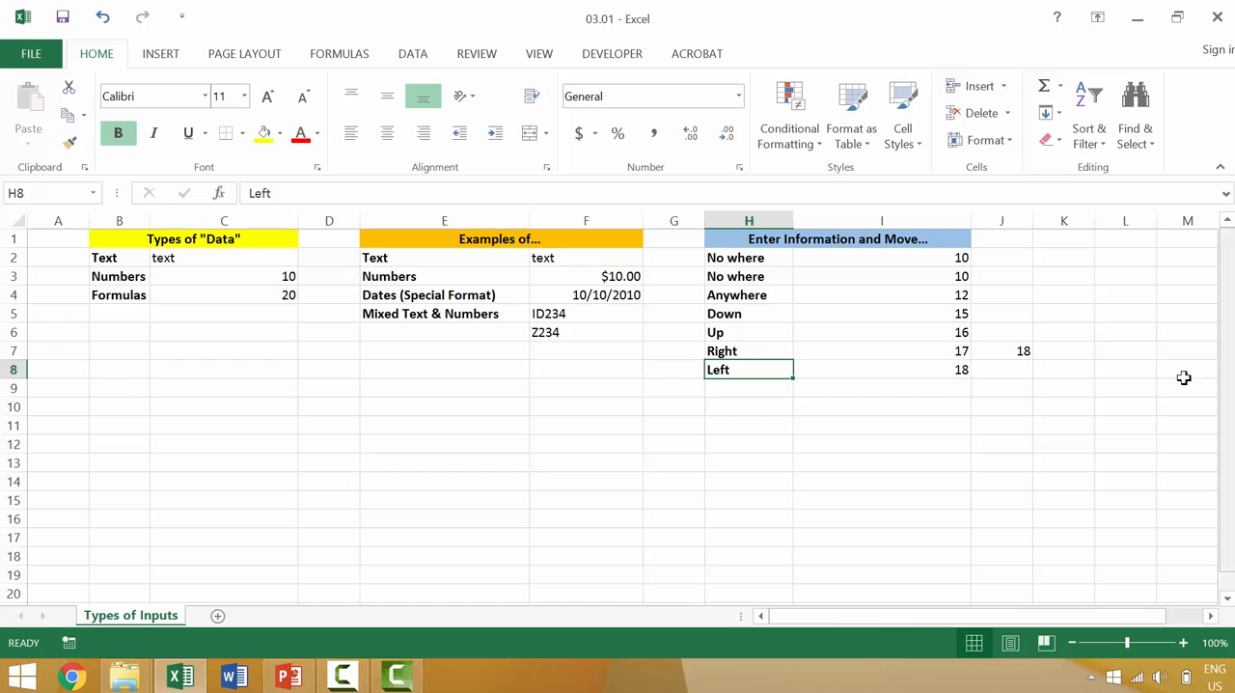
pyautogui.click(239, 258)
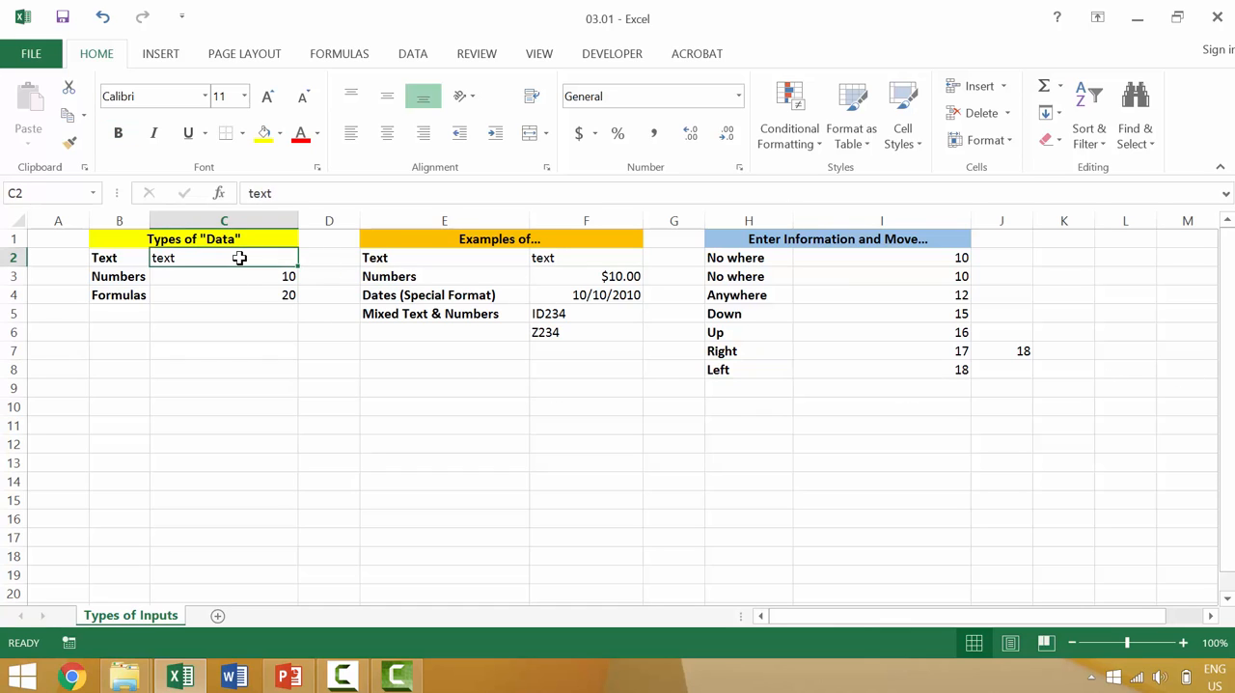
# Replace the text example in C2 with TEXT and the number example in C3 with 20
pyautogui.write('TEXT')
pyautogui.press('Return')
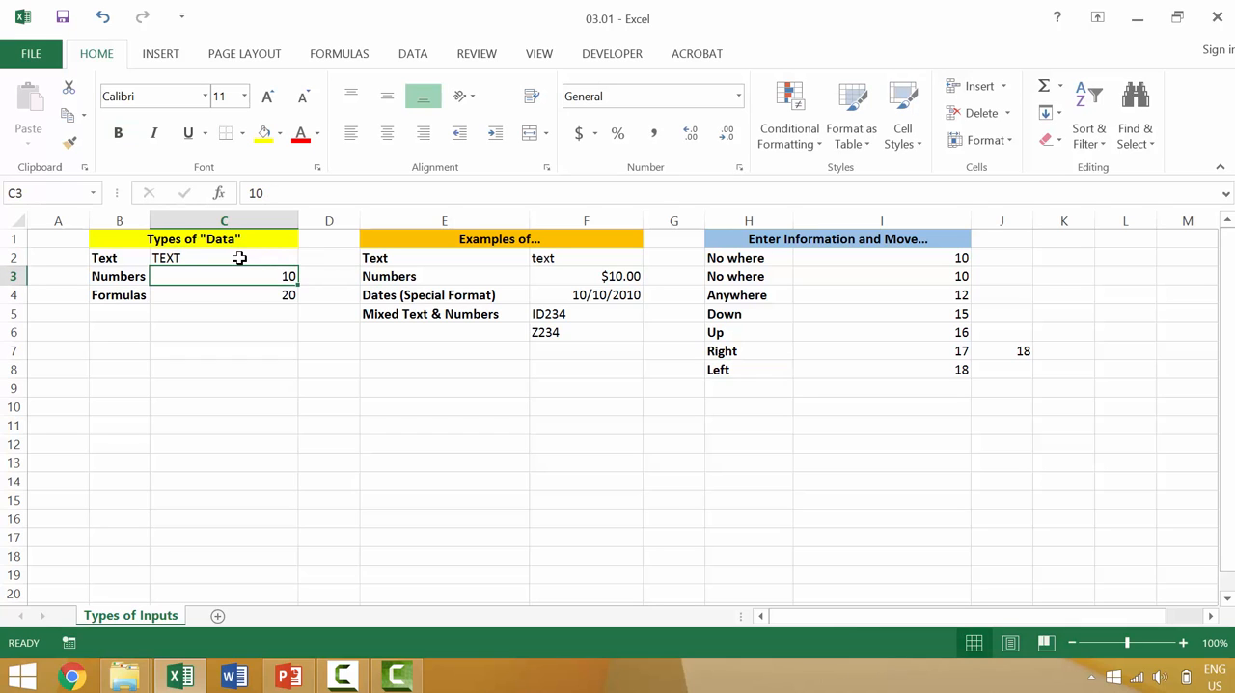
pyautogui.write('20')
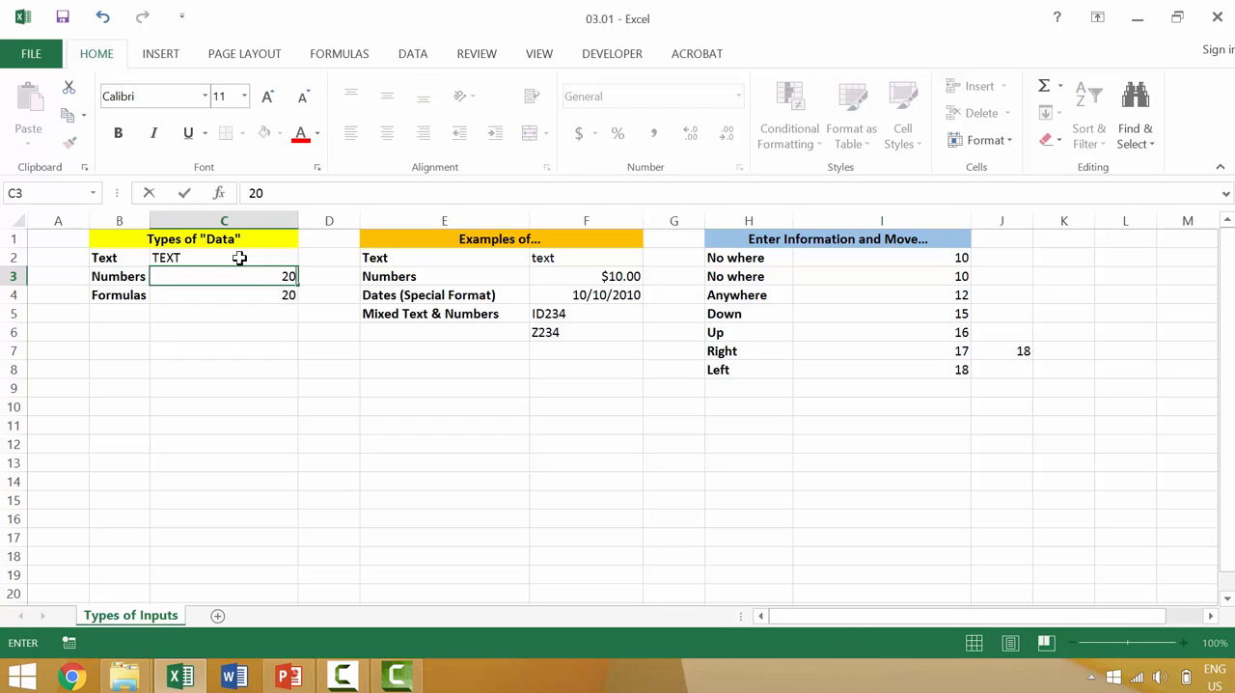
pyautogui.press('Return')
# Enter the formula =20+20 in C4 beside Formulas
pyautogui.write('=')
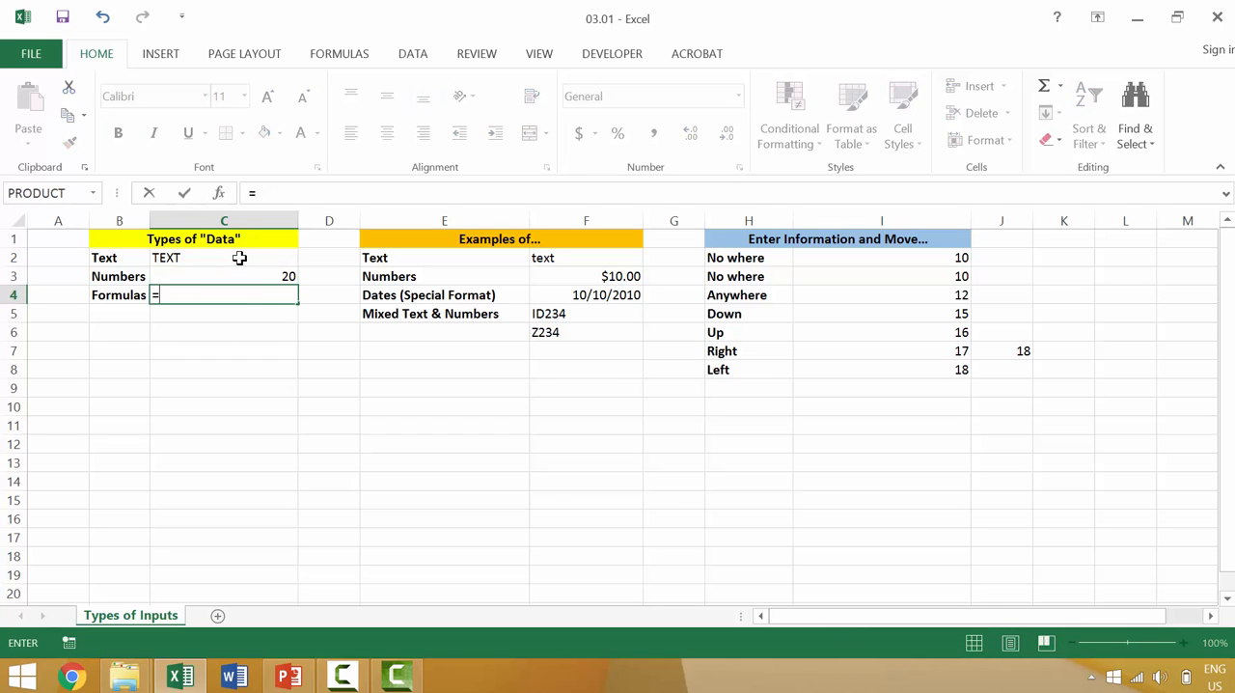
pyautogui.write('20+320')
pyautogui.press('BackSpace')
pyautogui.press('BackSpace')
pyautogui.press('BackSpace')
pyautogui.write('20')
pyautogui.press('Return')
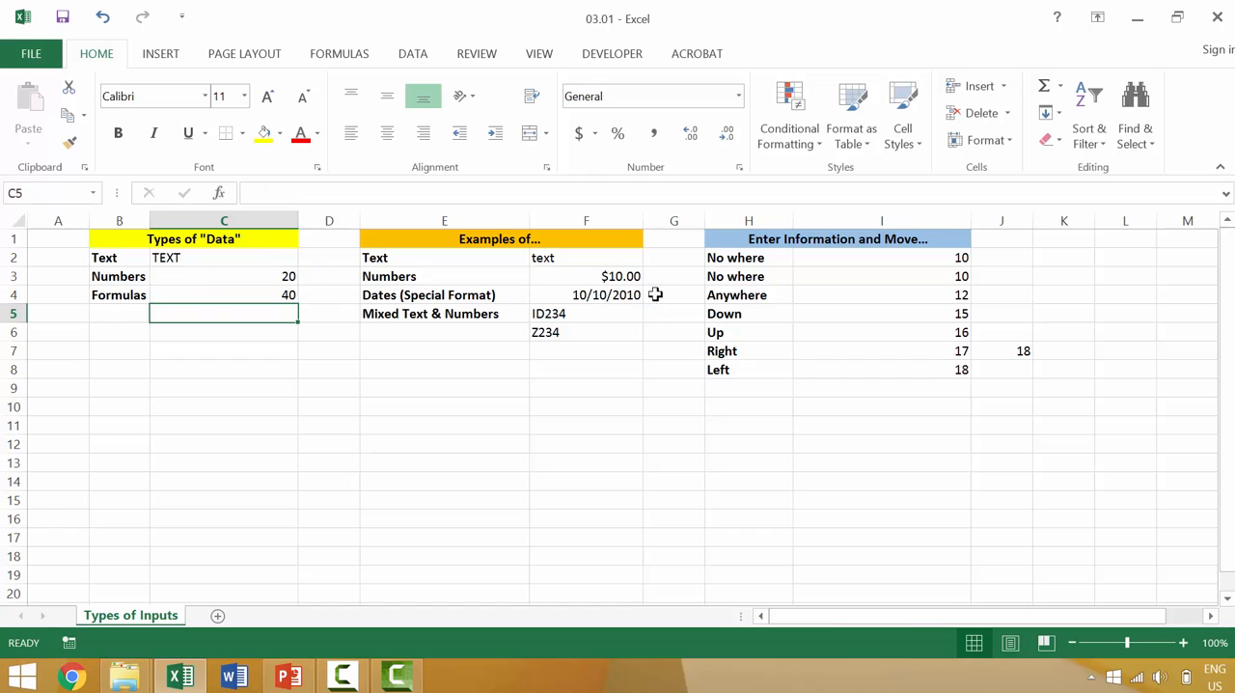
# Replace the text example in F2 with WORD and move down to F3
pyautogui.click(585, 255)
pyautogui.doubleClick(587, 255)
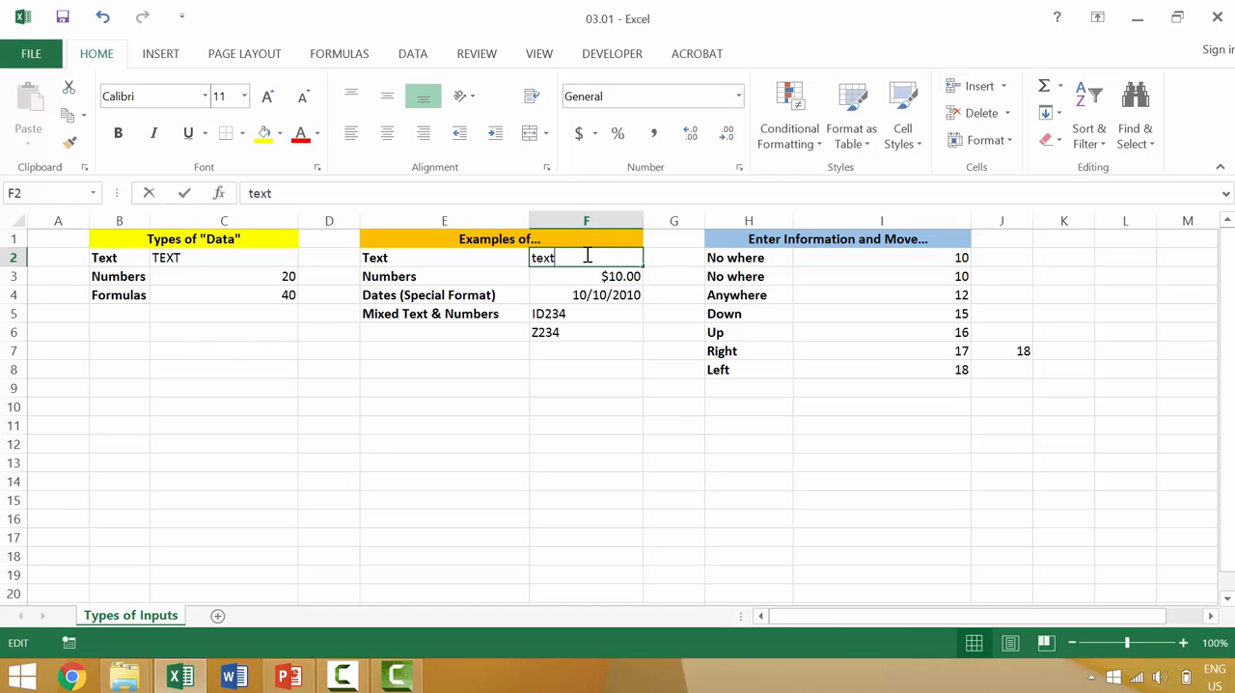
pyautogui.press('BackSpace')
pyautogui.press('BackSpace')
pyautogui.press('BackSpace')
pyautogui.press('BackSpace')
pyautogui.write('WOR')
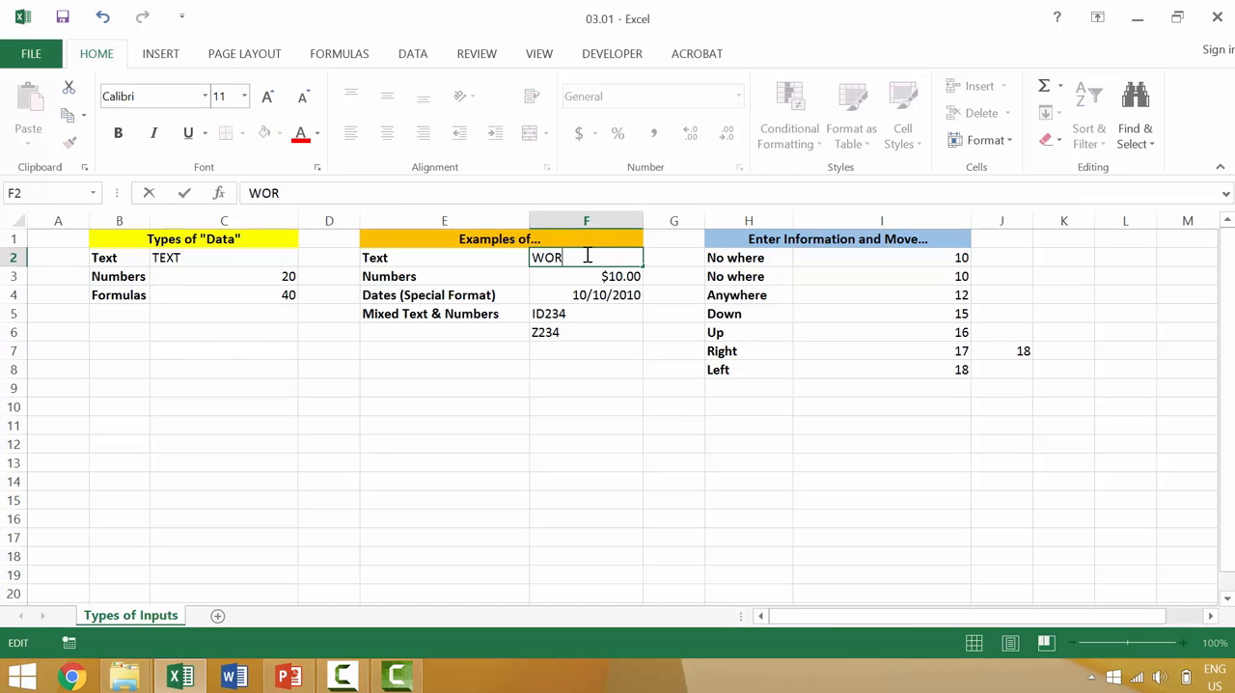
pyautogui.write('D')
pyautogui.press('Return')
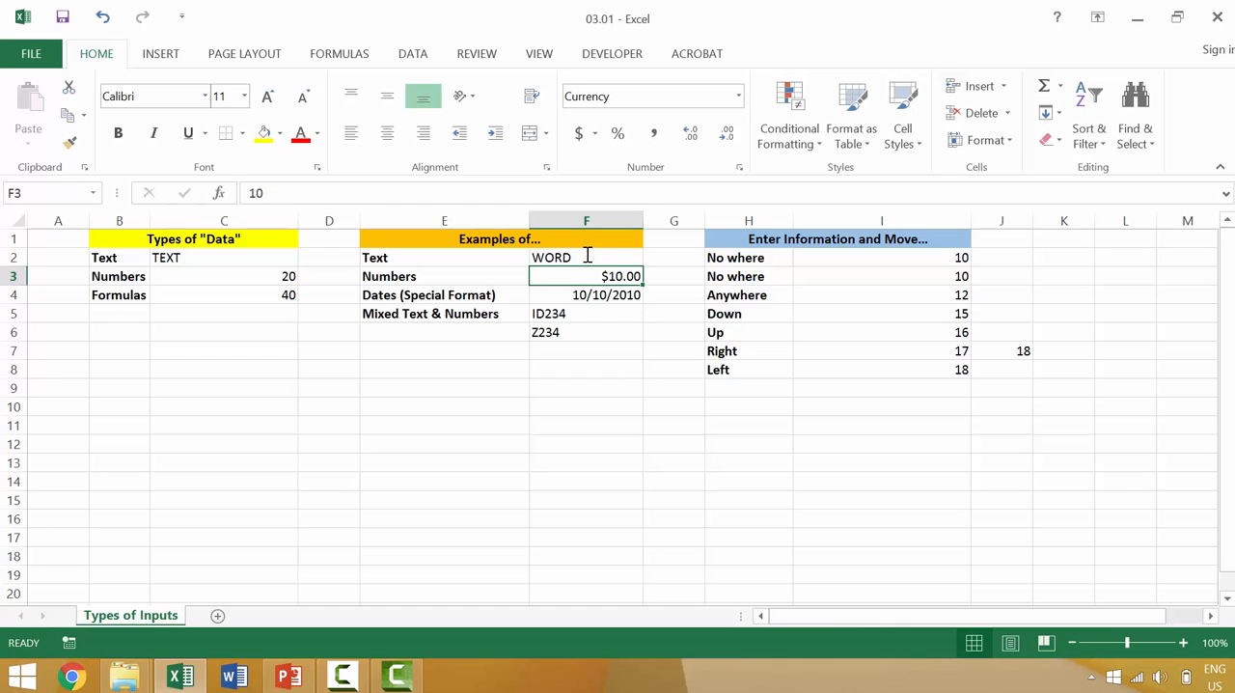
# Re-enter 10 in F3 and format it with the Comma Style, then select the date in F4
pyautogui.press('F2')
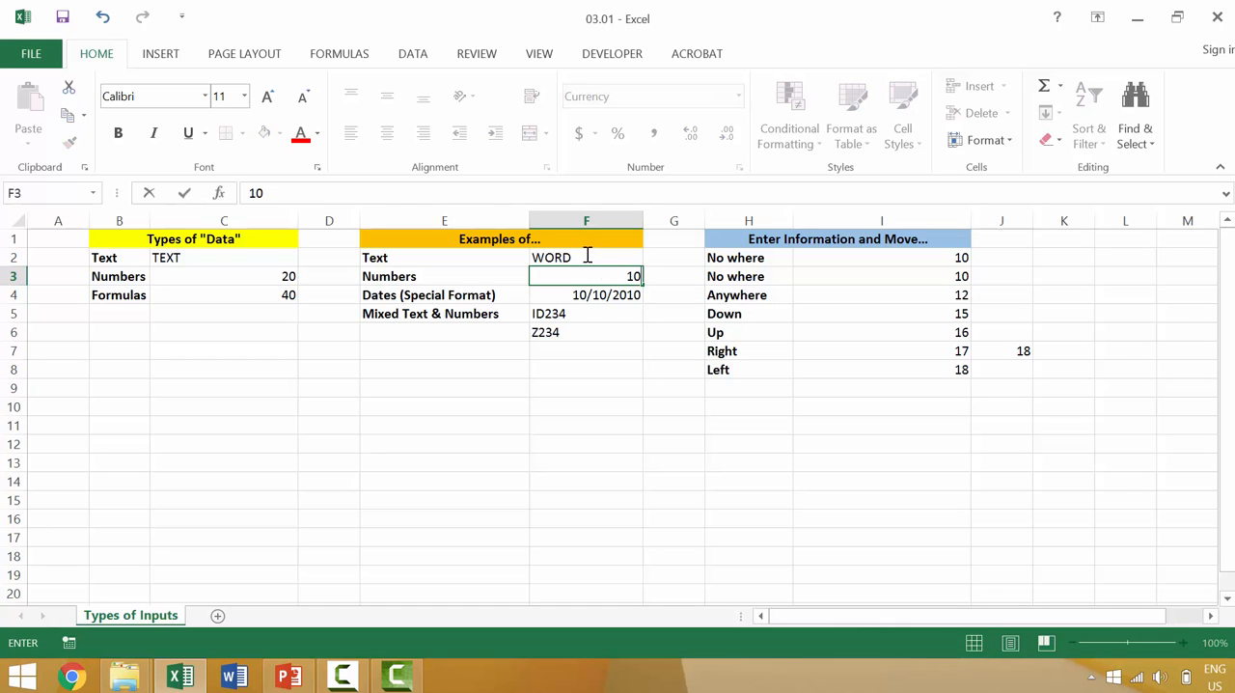
pyautogui.press('Return')
pyautogui.press('Up')
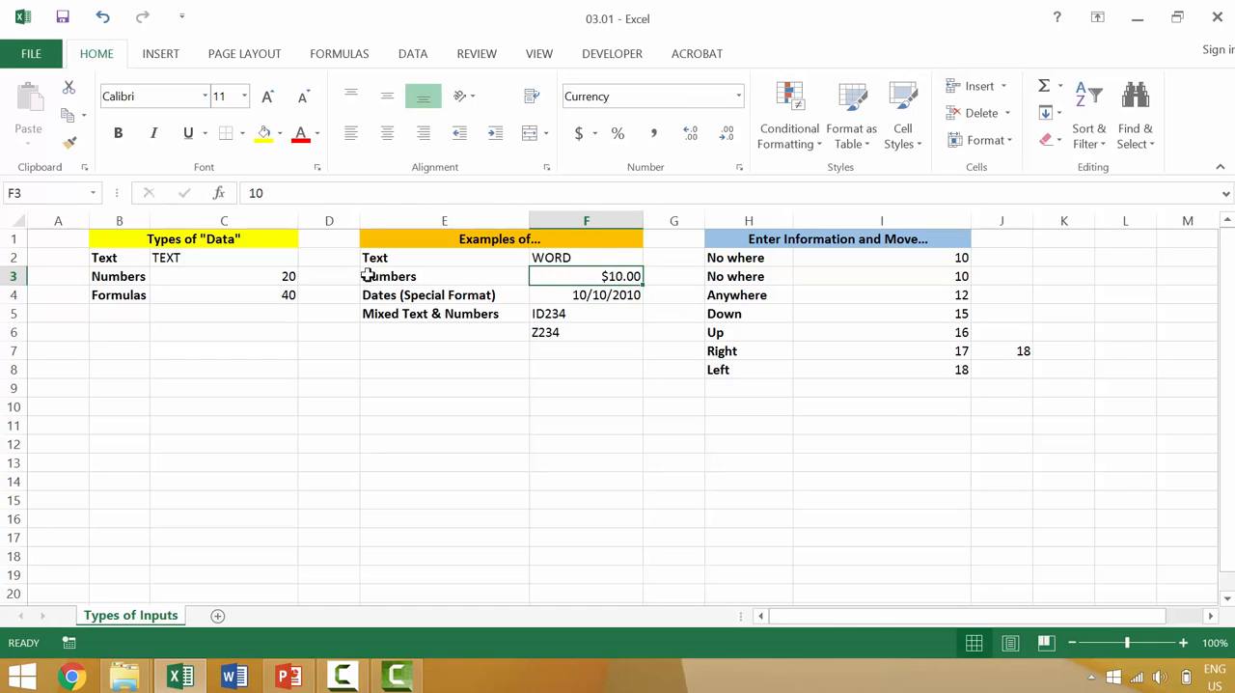
pyautogui.click(653, 134)
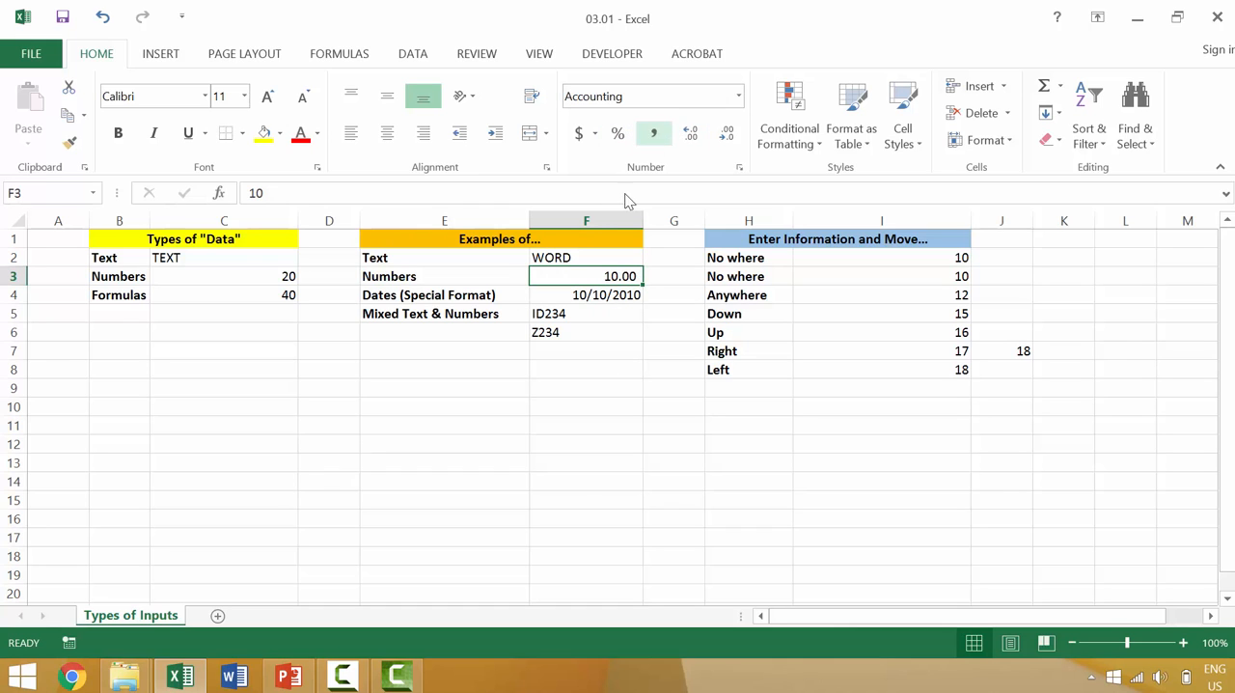
pyautogui.click(593, 295)
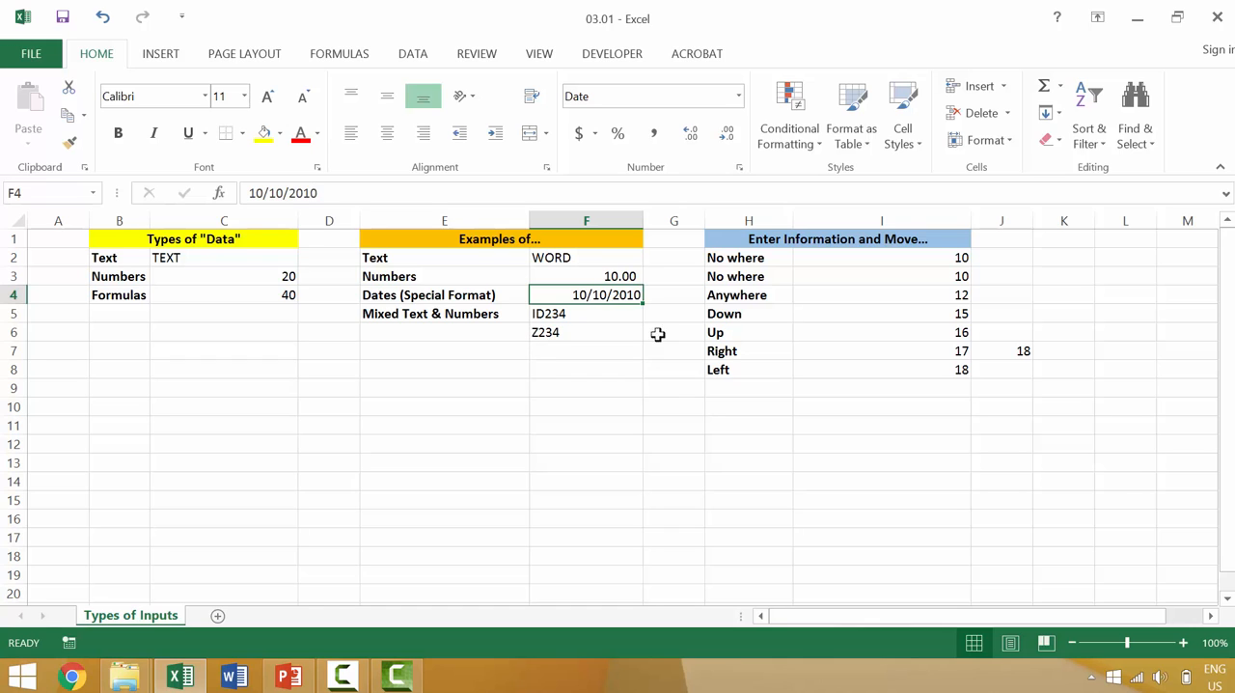
# Clear the entries in I2:I8 under Enter Information and Move
pyautogui.click(927, 258)
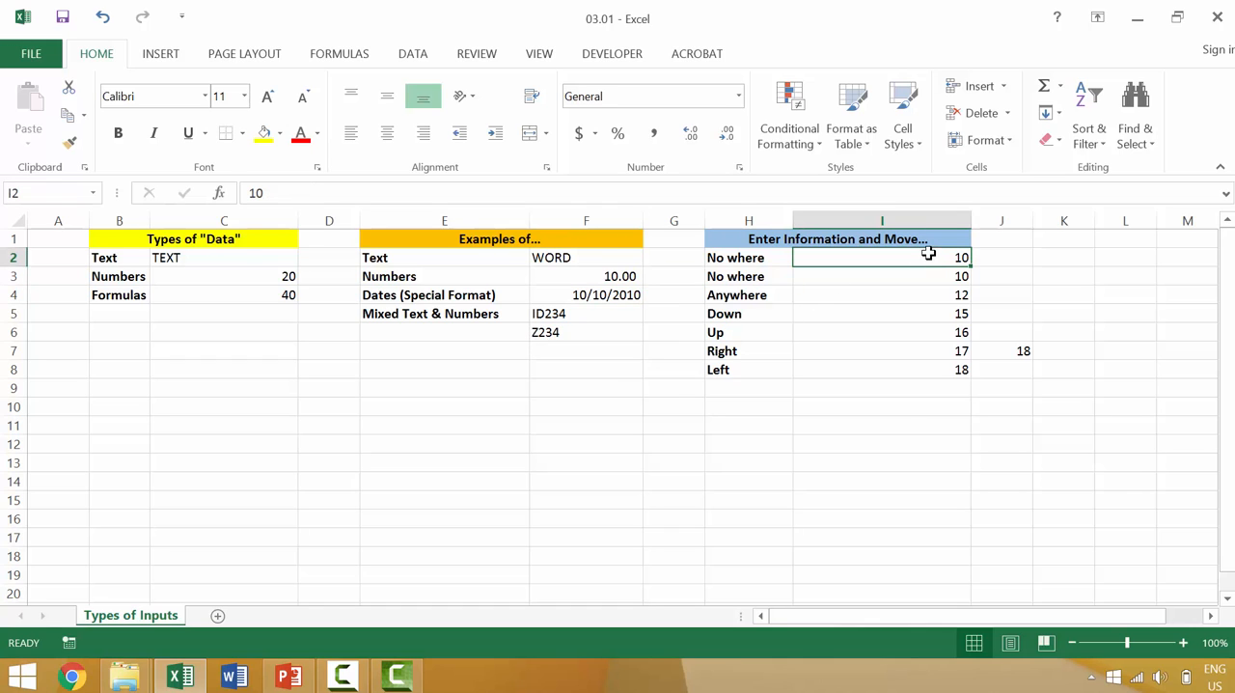
pyautogui.doubleClick(941, 256)
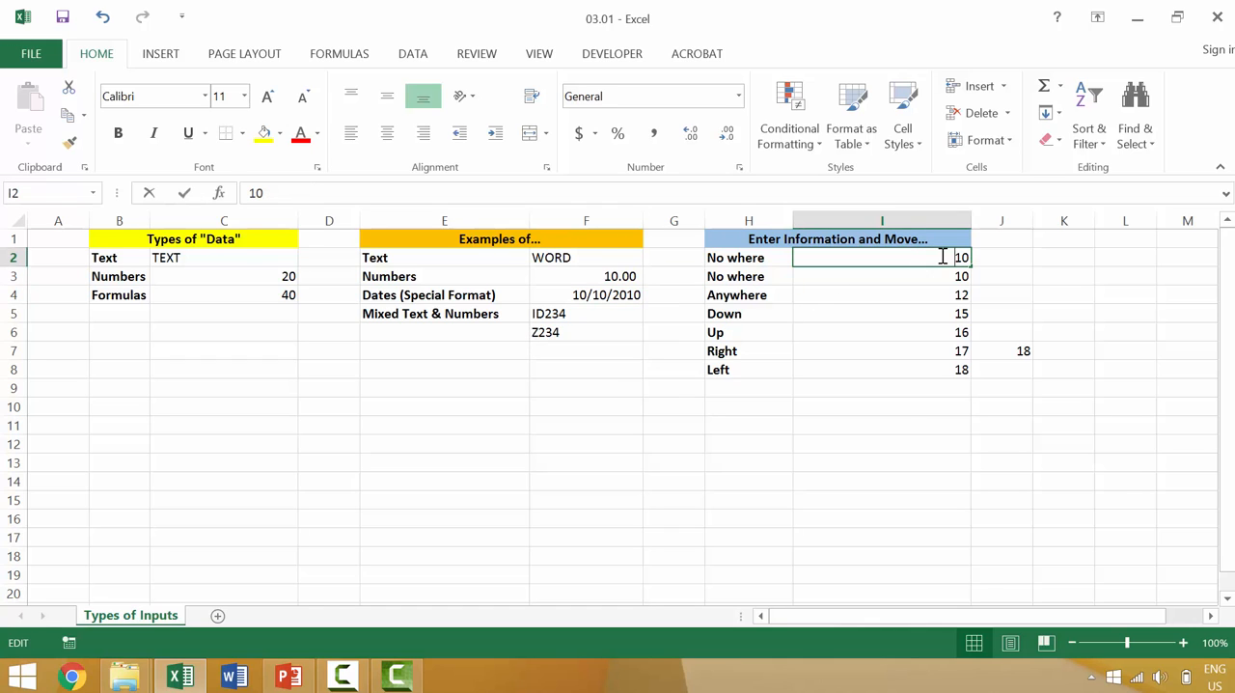
pyautogui.click(1008, 253)
pyautogui.moveTo(940, 258); pyautogui.dragTo(965, 369)
pyautogui.press('Delete')
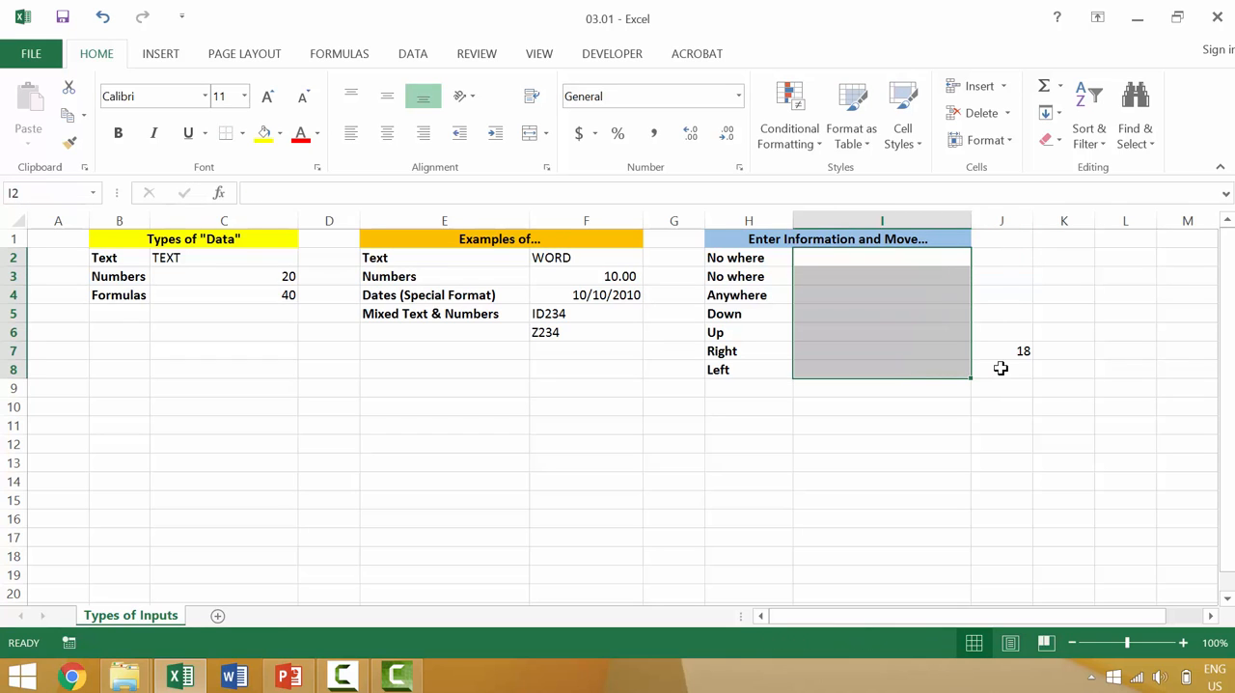
# Enter 15 in I2 beside the first No where and stay in that cell
pyautogui.press('Down')
pyautogui.press('Up')
pyautogui.press('Up')
pyautogui.press('Down')
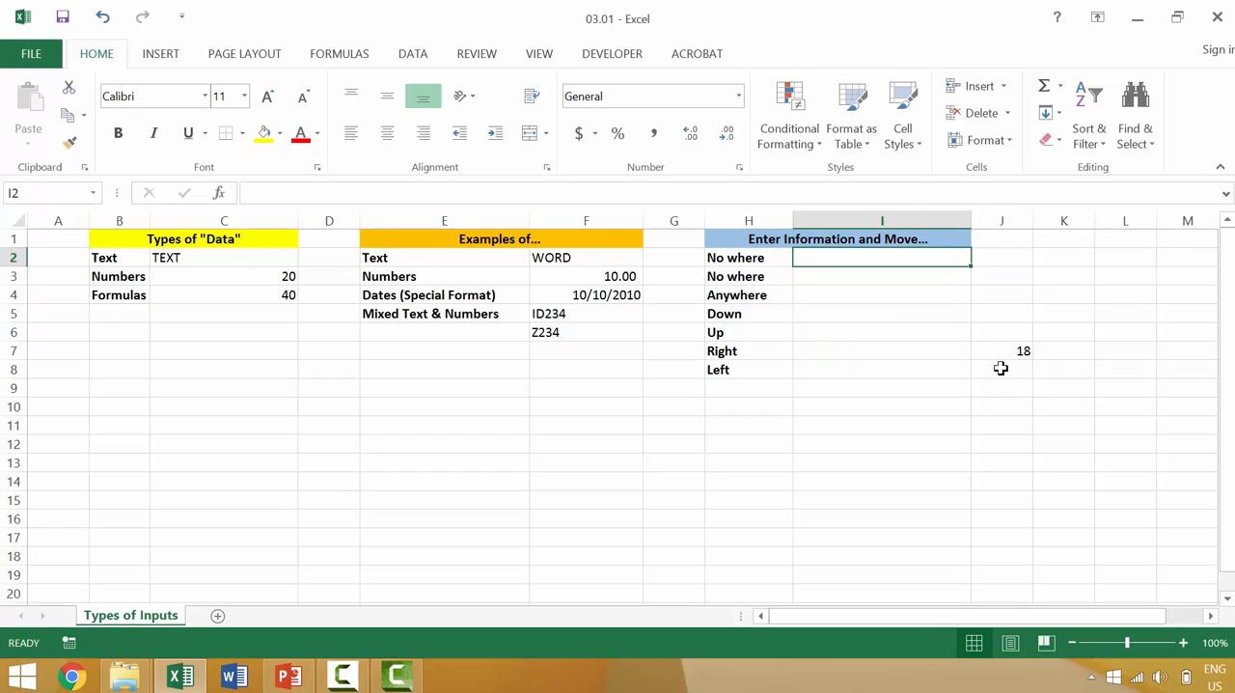
pyautogui.write('10')
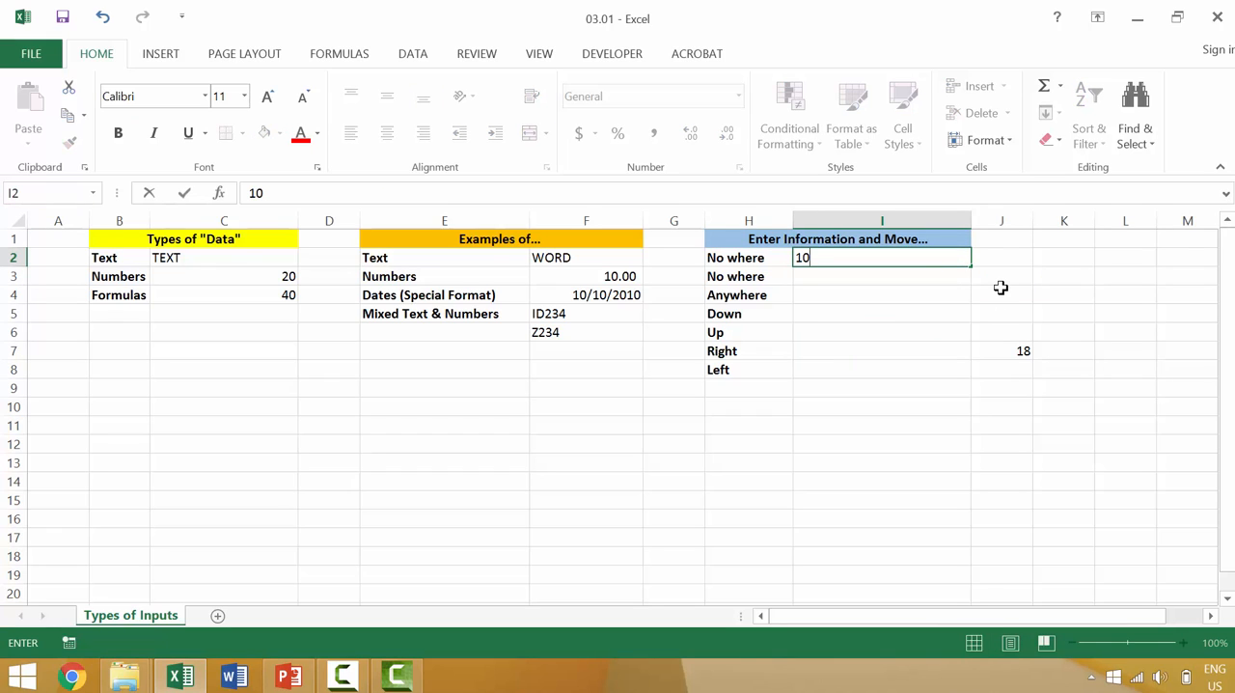
pyautogui.press('BackSpace')
pyautogui.press('BackSpace')
pyautogui.write('15')
pyautogui.click(184, 193)
# Enter 16 in I3 and stay in that cell, then enter 17 in I4 beside Anywhere and move to J2
pyautogui.click(910, 274)
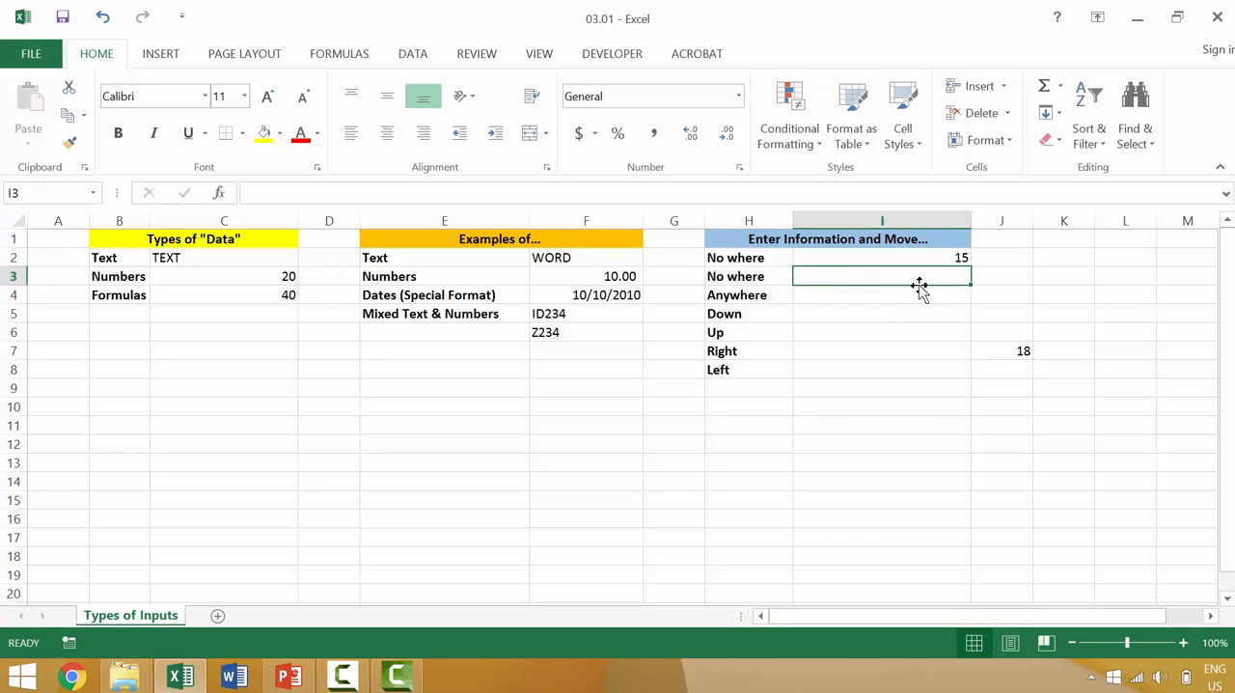
pyautogui.write('16')
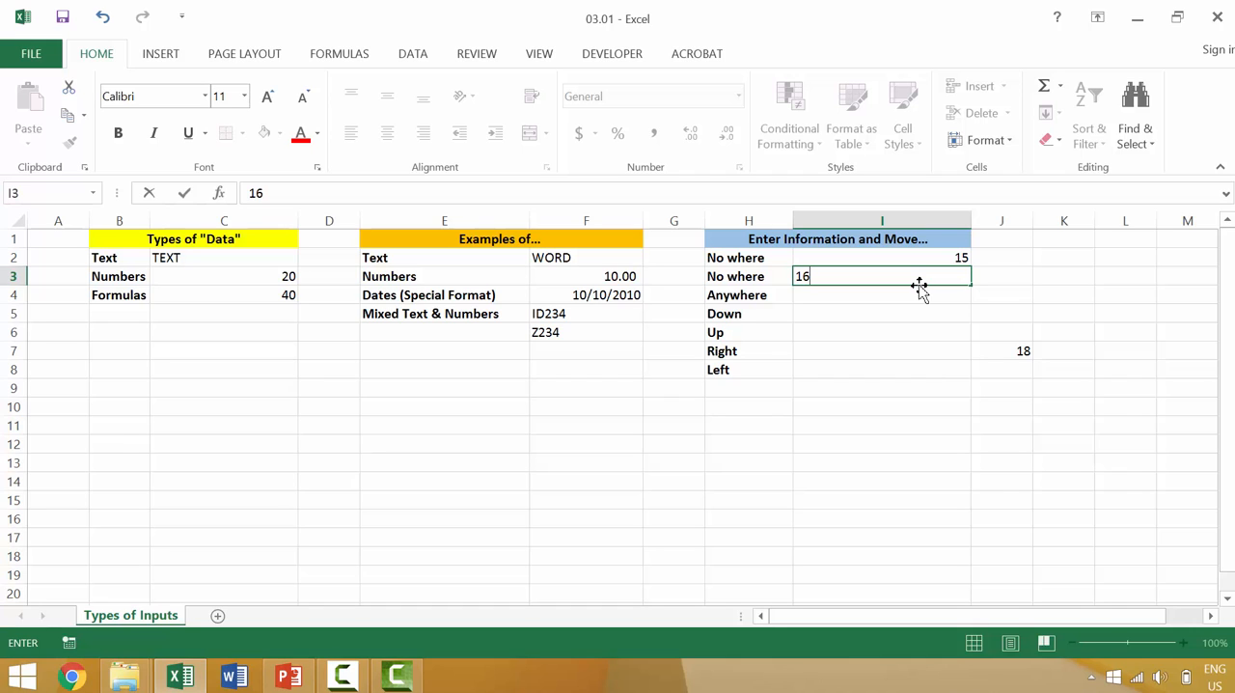
pyautogui.hotkey('ctrl', 'Return')
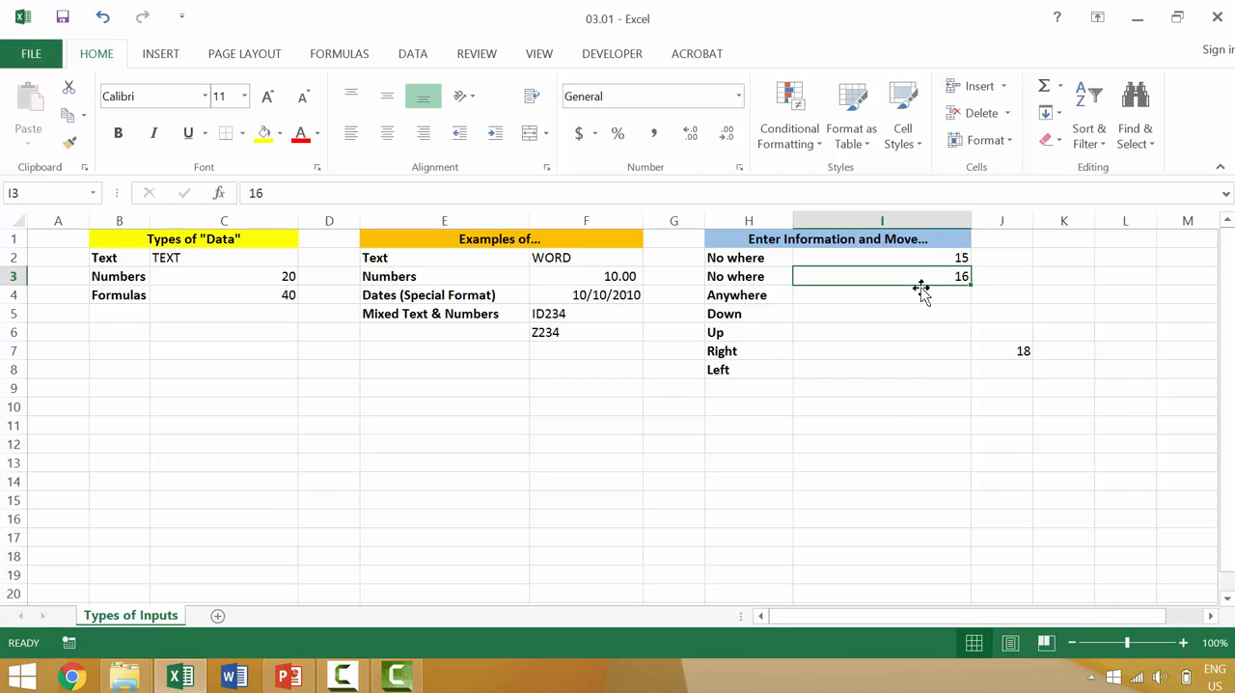
pyautogui.click(919, 295)
pyautogui.write('17')
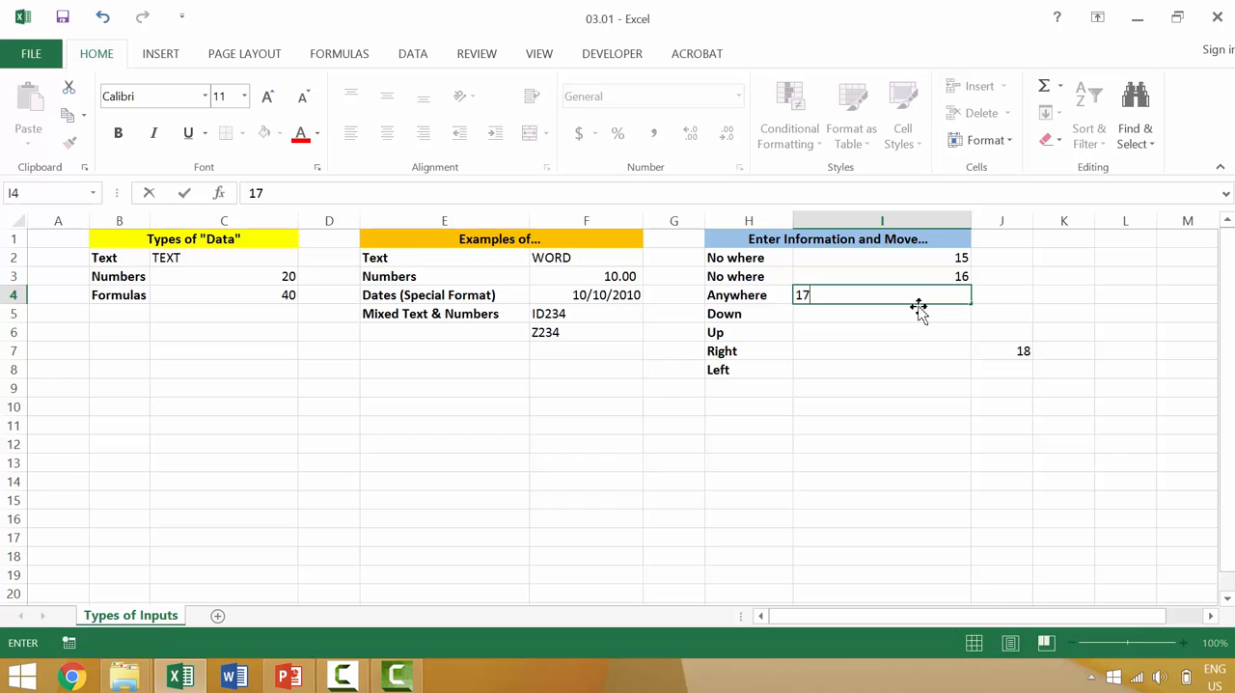
pyautogui.click(1025, 254)
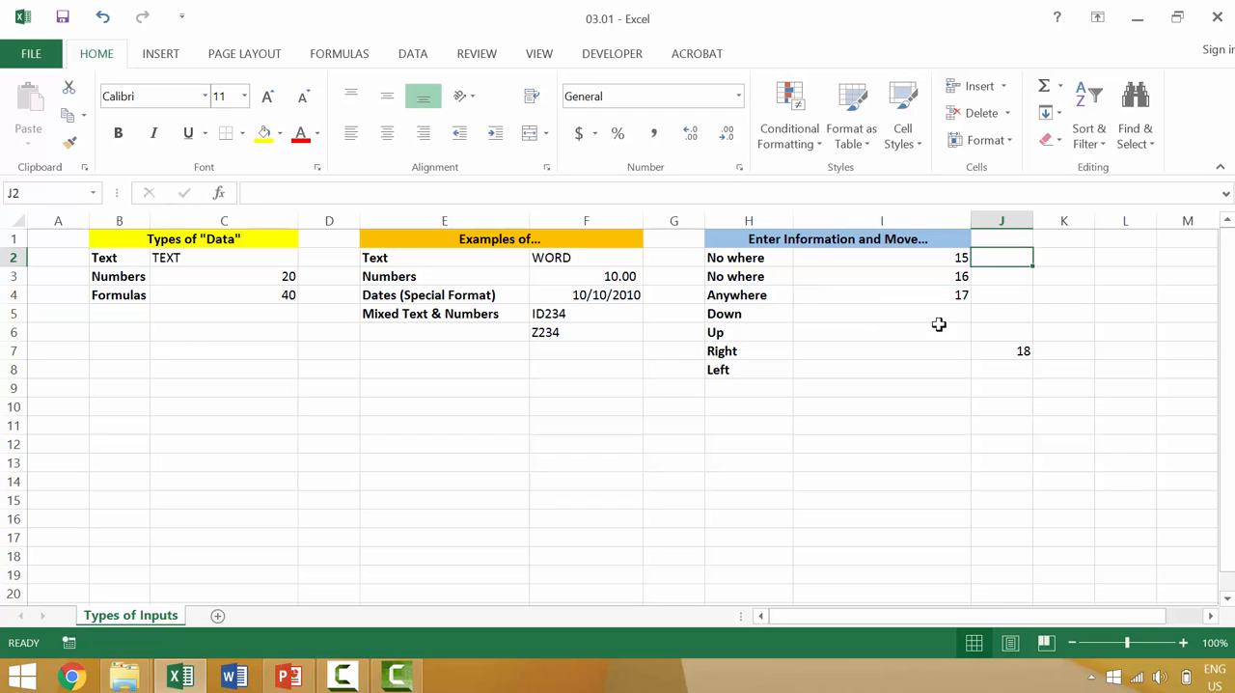
# Enter 18 in I5 beside Down and move down, then enter 19 in I6 beside Up and move up
pyautogui.click(941, 315)
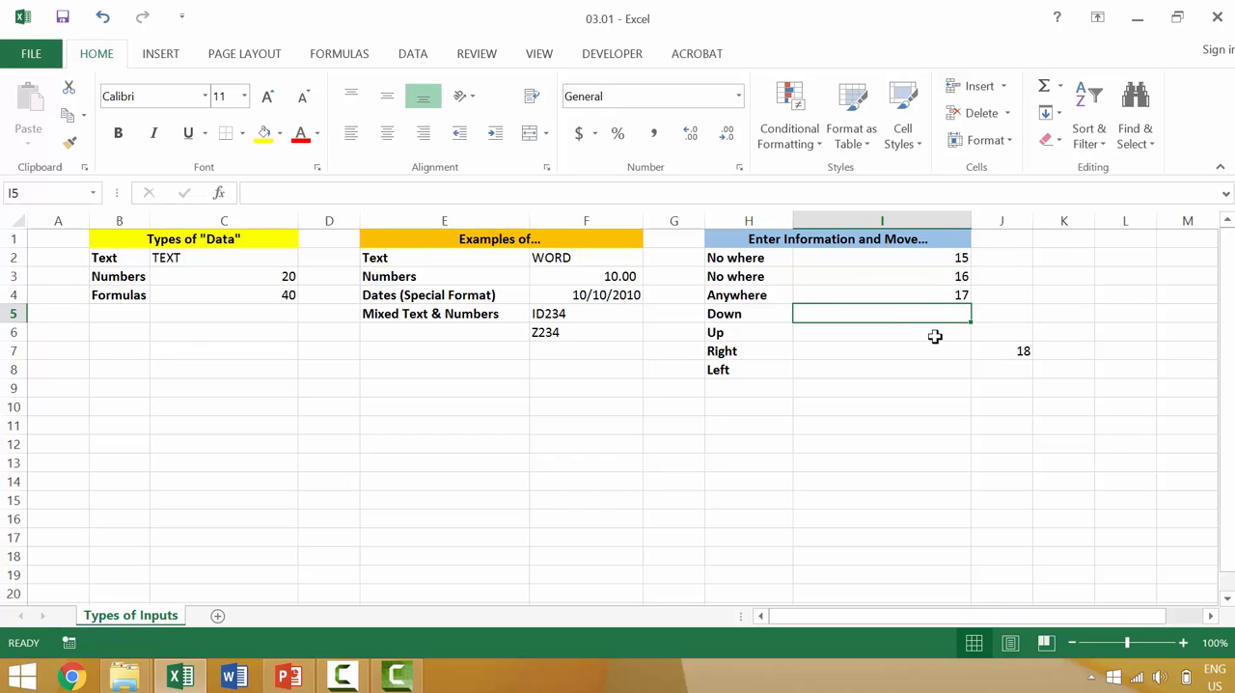
pyautogui.write('18')
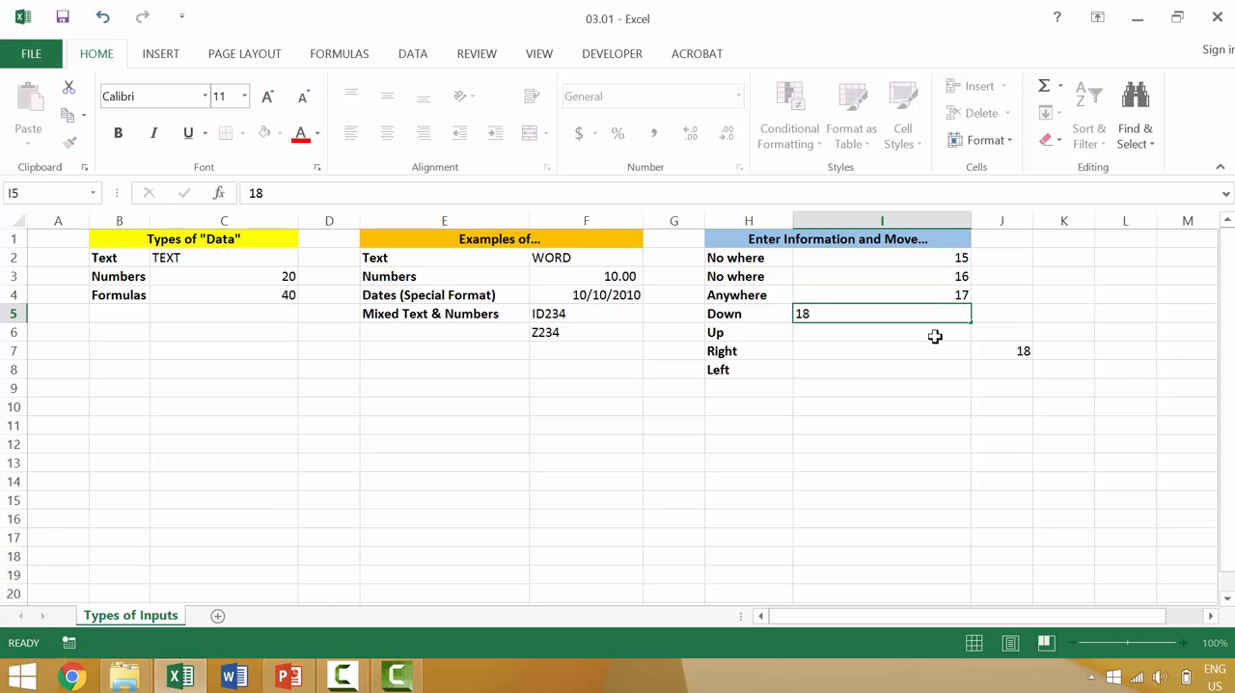
pyautogui.press('Return')
pyautogui.write('19')
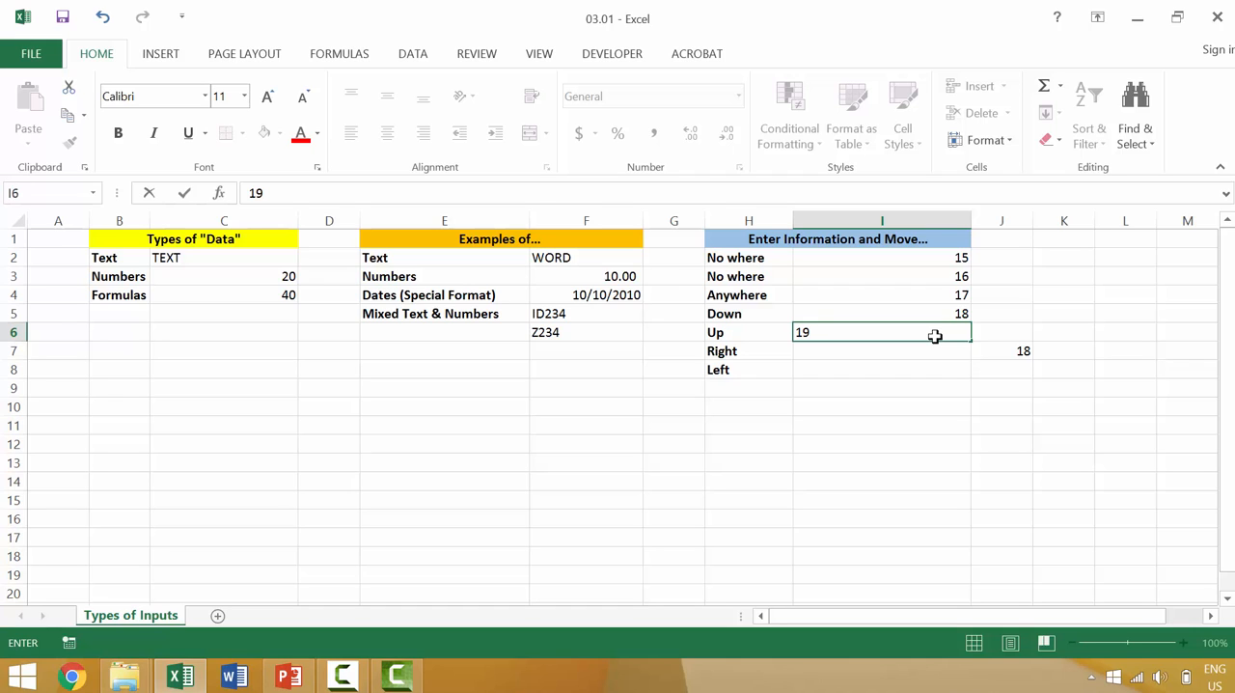
pyautogui.hotkey('shift', 'Return')
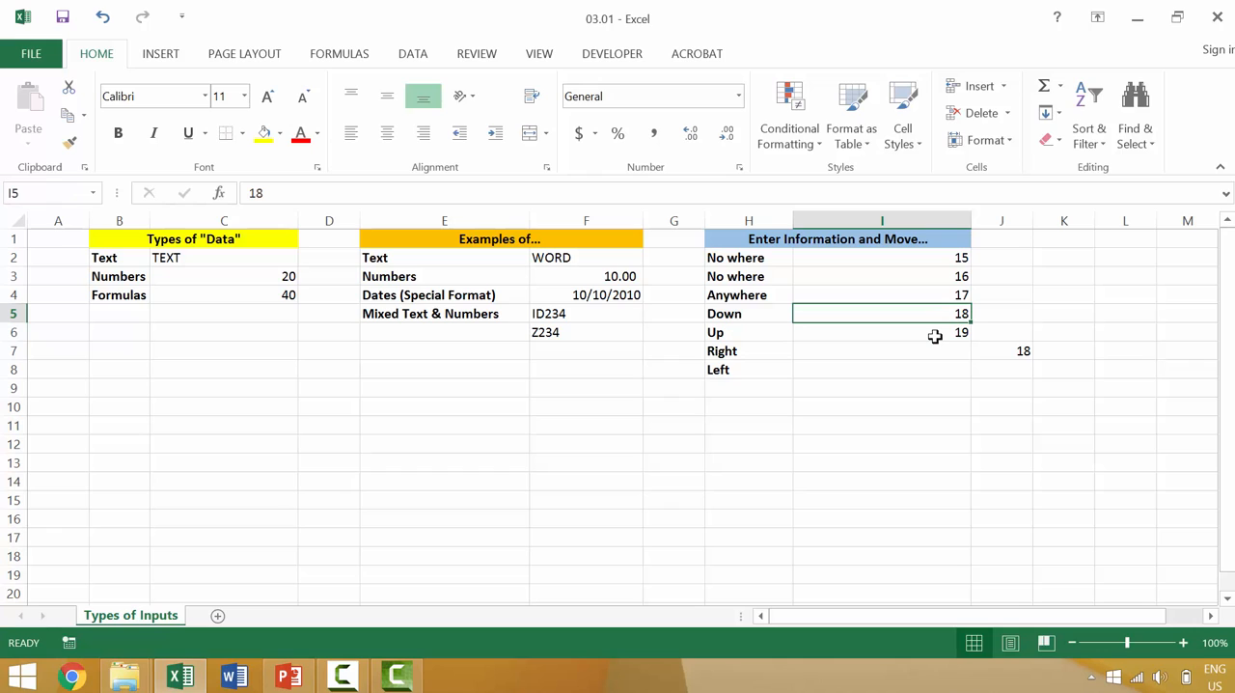
# Enter 20 in I7 beside Right and move right, then enter 21 in I8 beside Left and move left
pyautogui.click(934, 351)
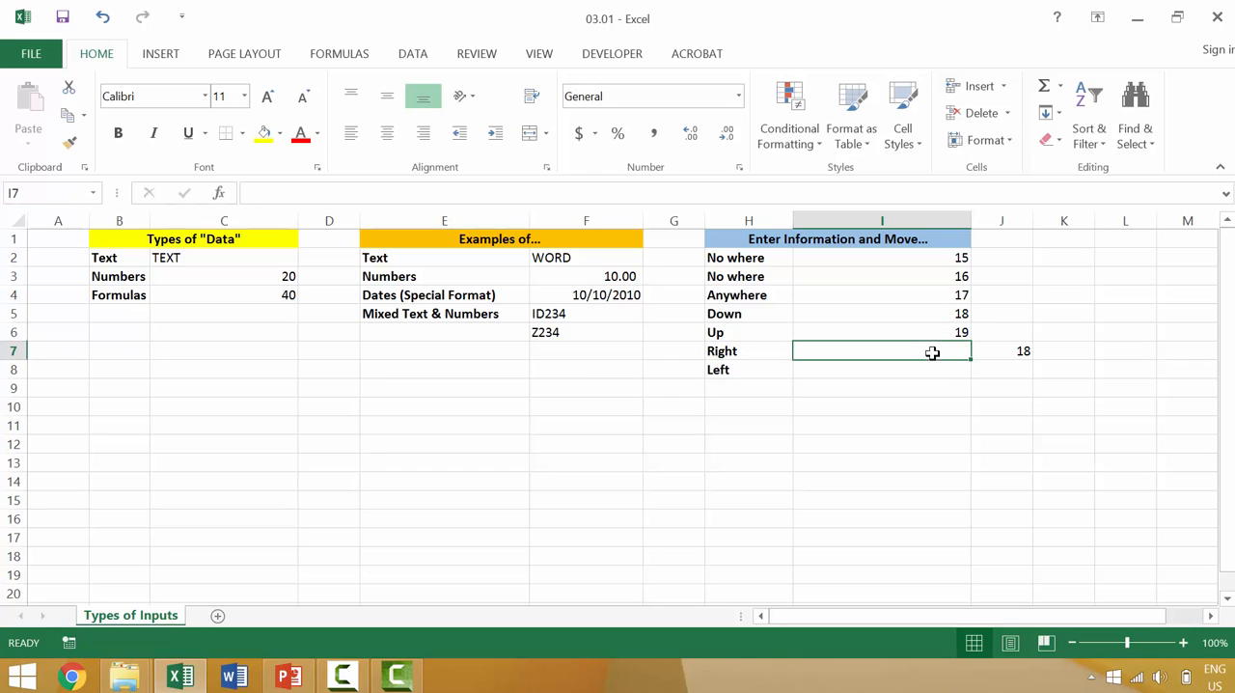
pyautogui.write('20')
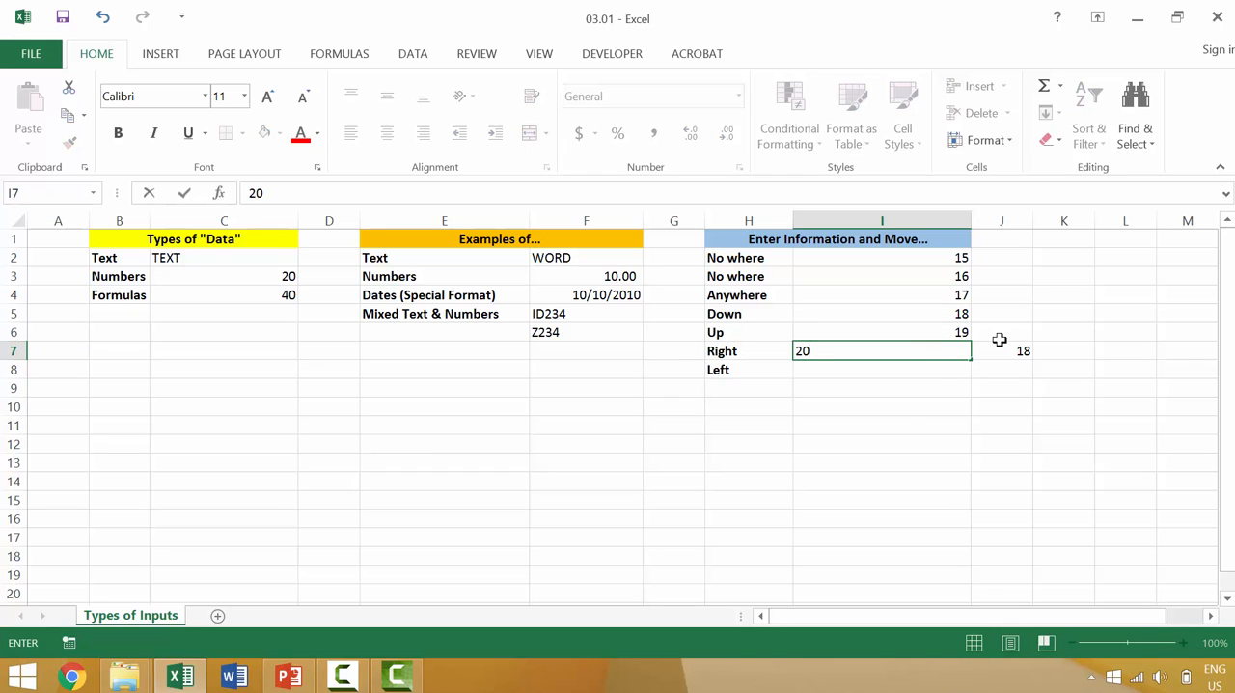
pyautogui.press('Tab')
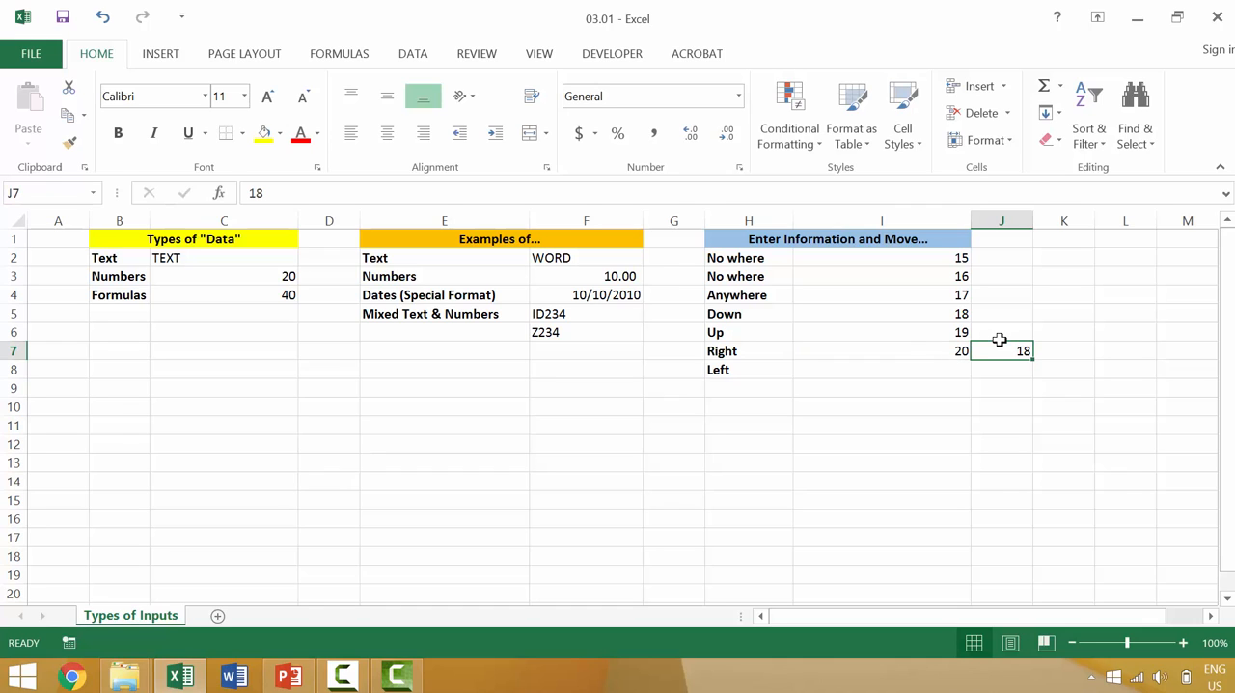
pyautogui.click(900, 367)
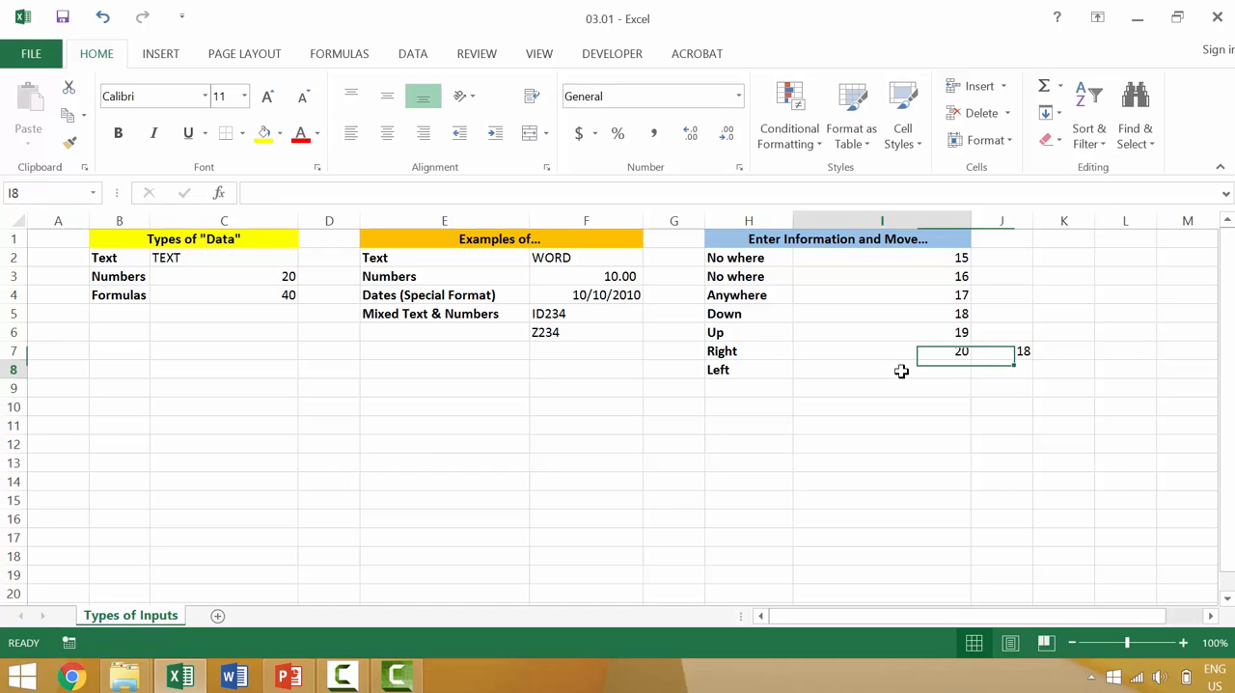
pyautogui.write('21')
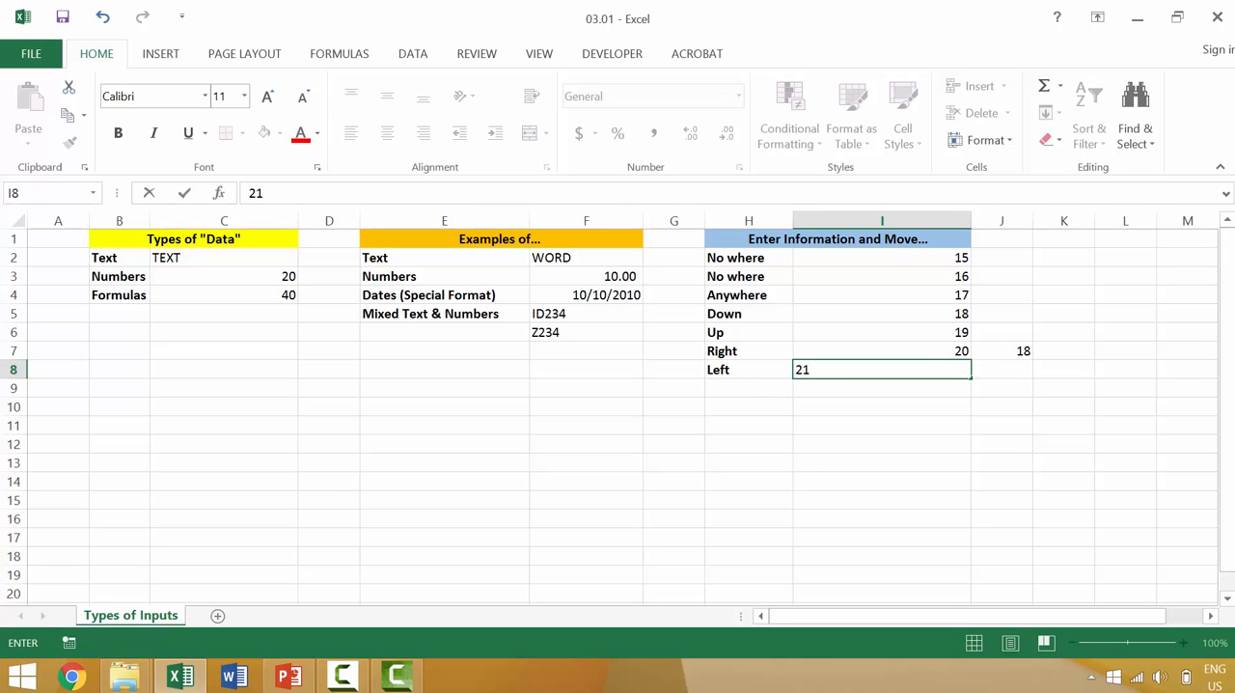
pyautogui.press('Left')
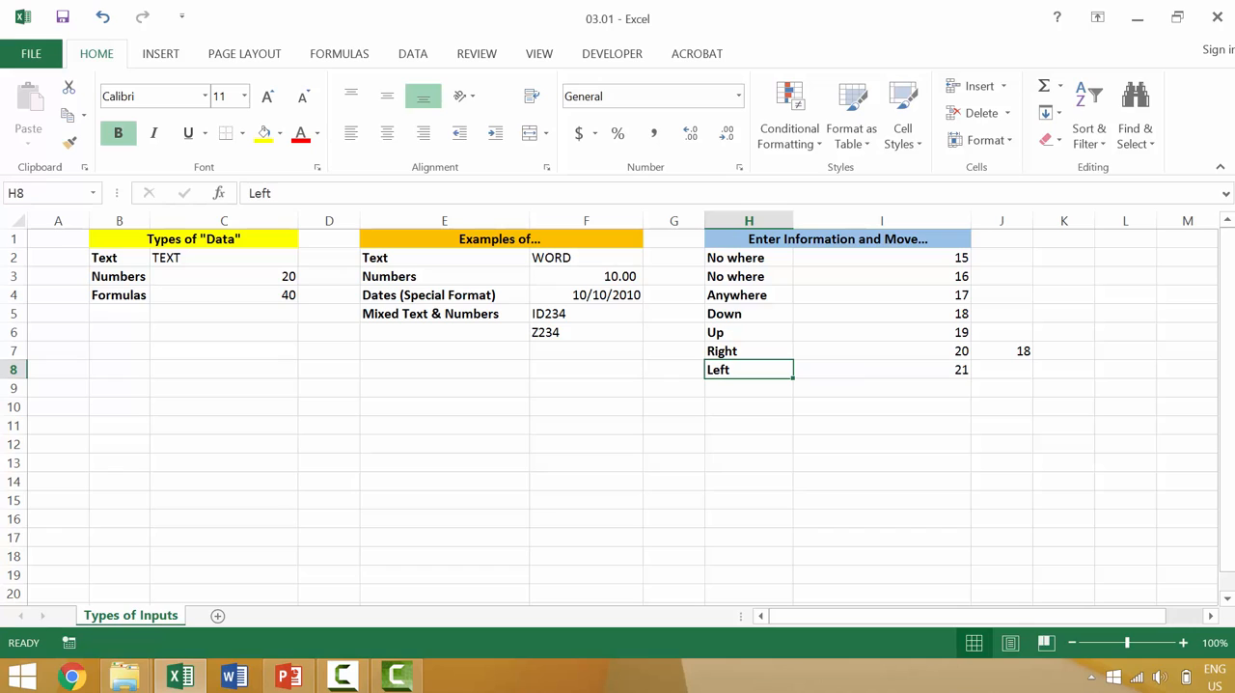